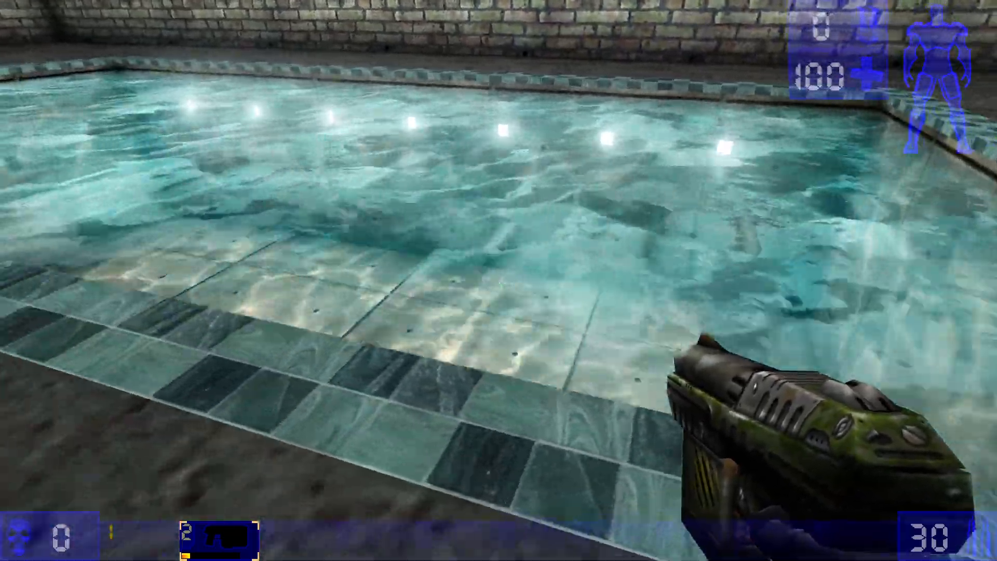
# Explore the pool in the running test map above and below the water to examine its surface and underwater caustics
pyautogui.press('space')
pyautogui.press('space')
pyautogui.press('w')
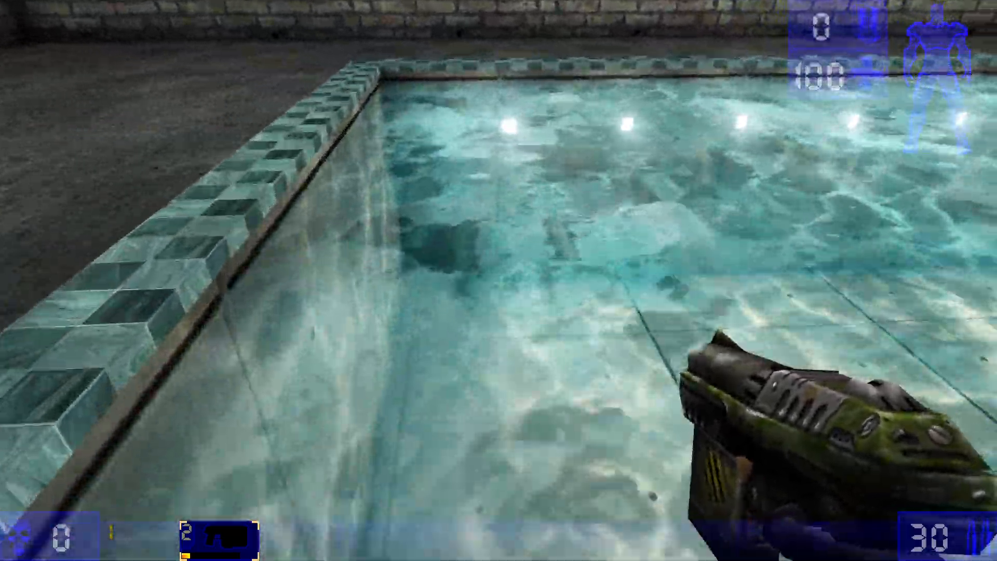
pyautogui.press('w')
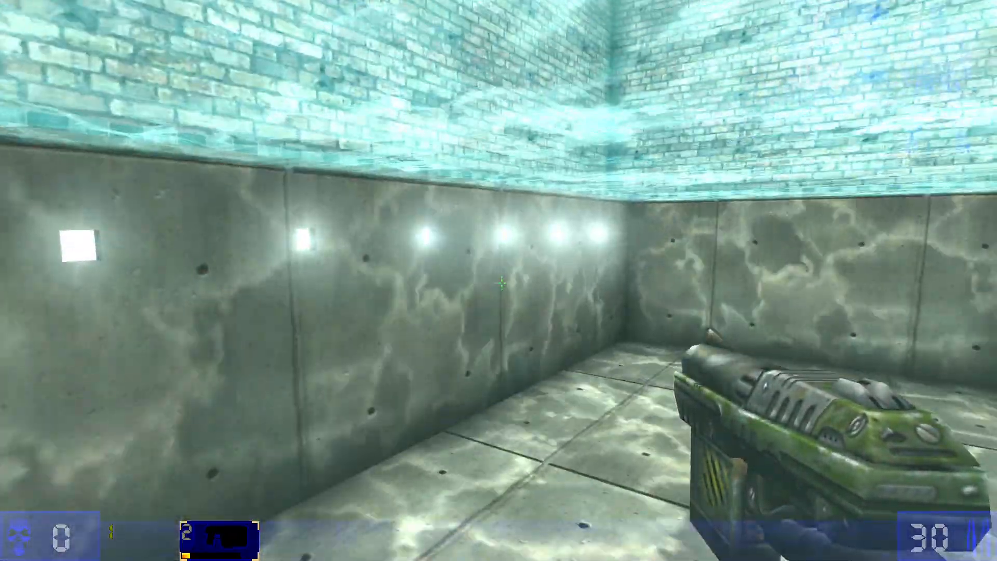
pyautogui.press('w')
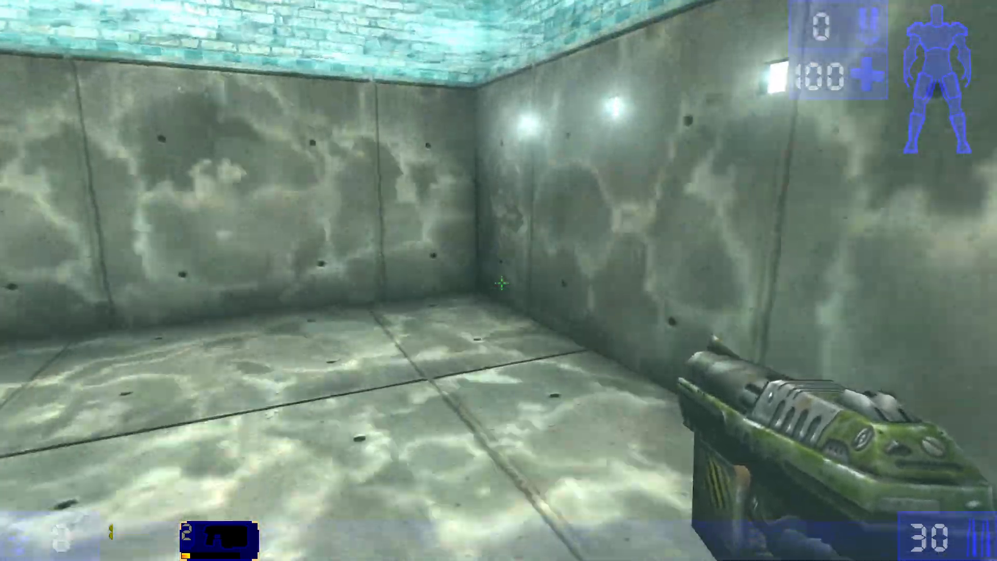
pyautogui.press('w')
pyautogui.press('w')
pyautogui.press('w')
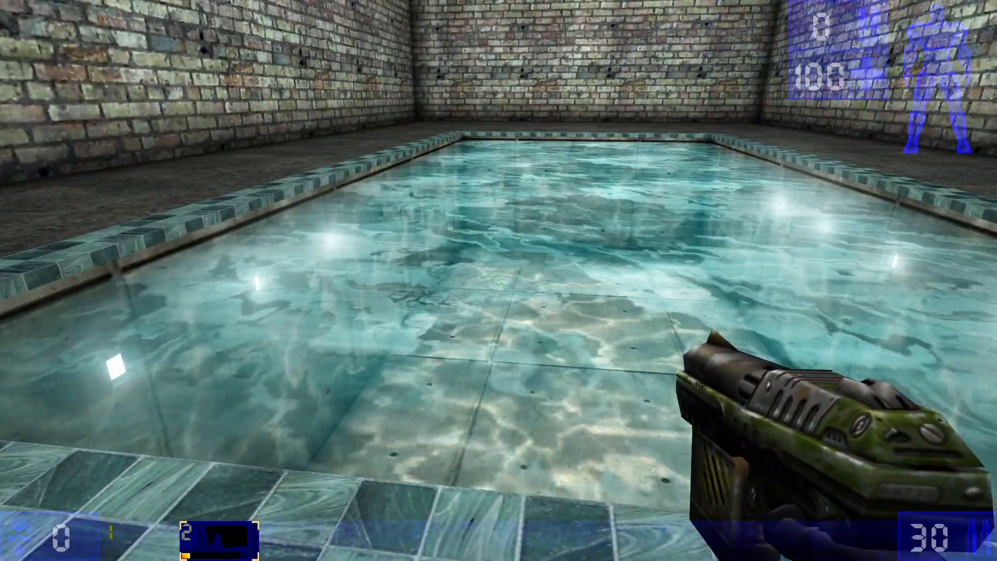
# Quit the Unreal Tournament test session and return to the level editor
pyautogui.press('Escape')
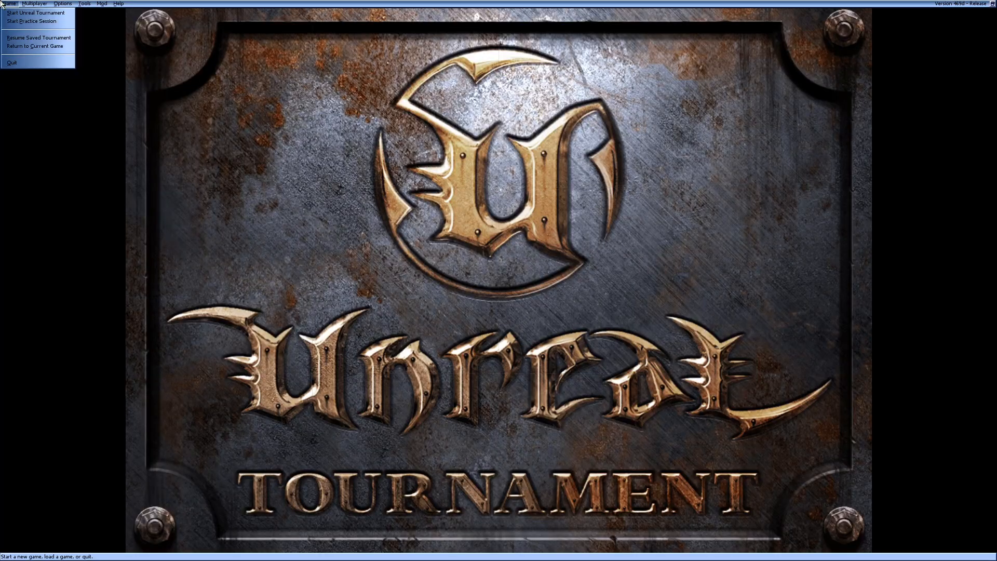
pyautogui.click(12, 63)
pyautogui.click(514, 292)
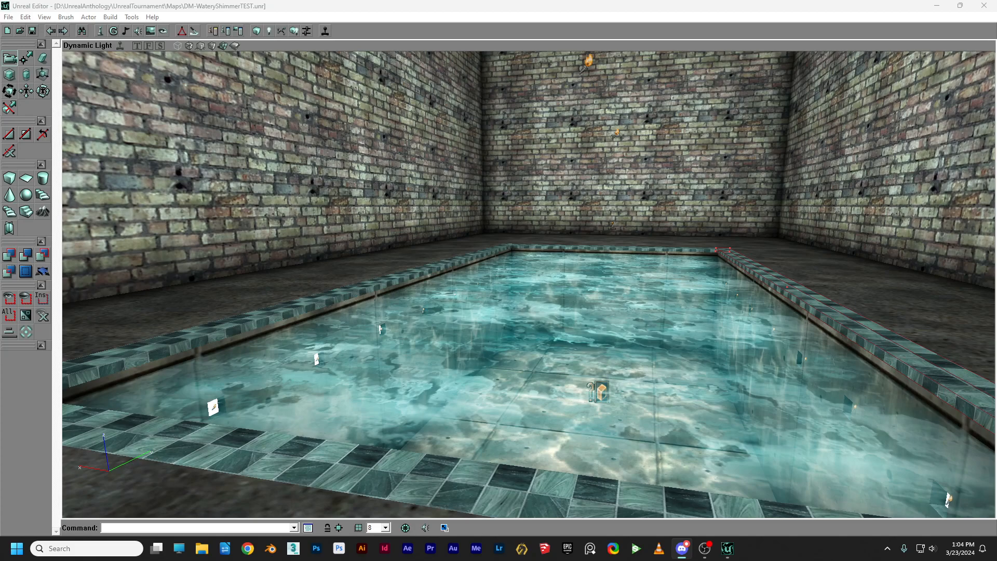
pyautogui.click(567, 21)
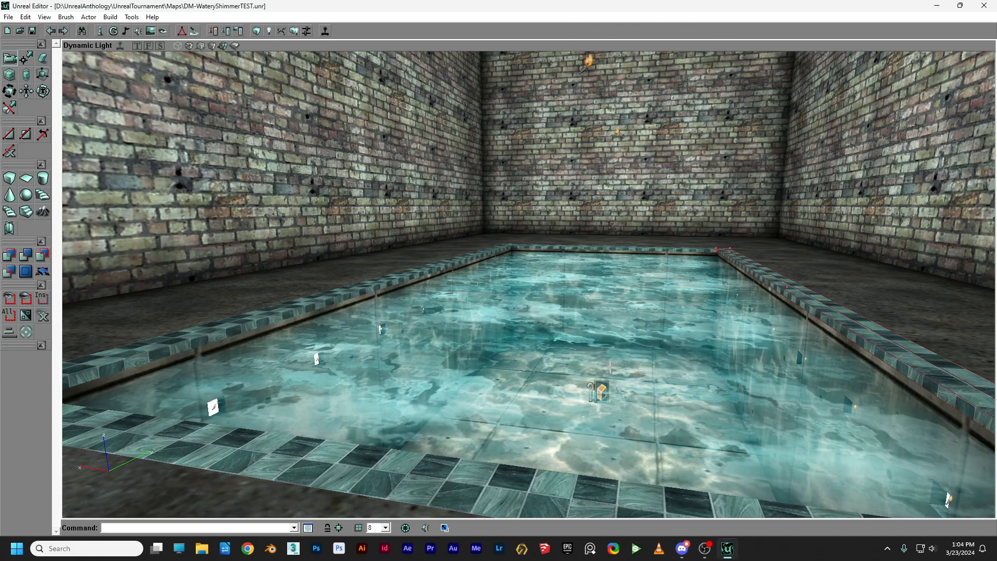
pyautogui.moveTo(537, 364); pyautogui.dragTo(576, 405, button='right')
pyautogui.moveTo(538, 363); pyautogui.dragTo(561, 337)
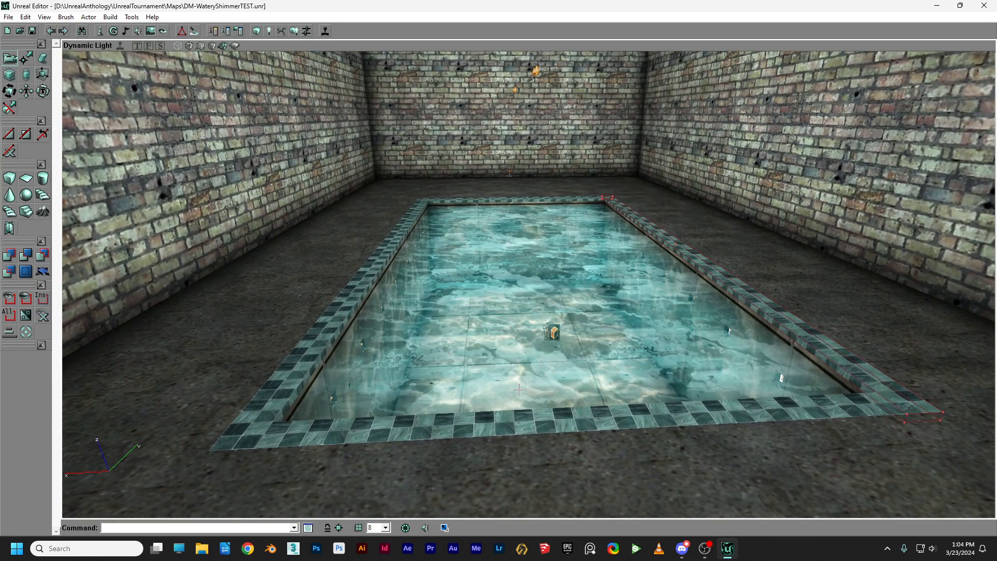
pyautogui.moveTo(379, 197)
pyautogui.mouseDown()
pyautogui.moveTo(368, 160)
pyautogui.moveTo(389, 207)
pyautogui.moveTo(378, 197)
pyautogui.mouseUp()
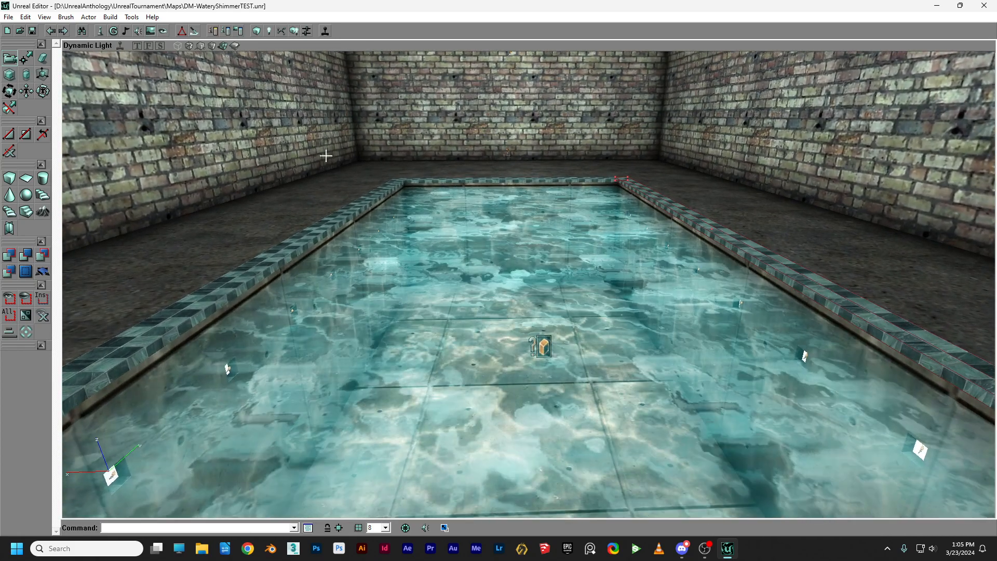
# Create a new Fire.WetTexture named Shimmer in the MyLevel package, sized 256 by 256
pyautogui.click(150, 31)
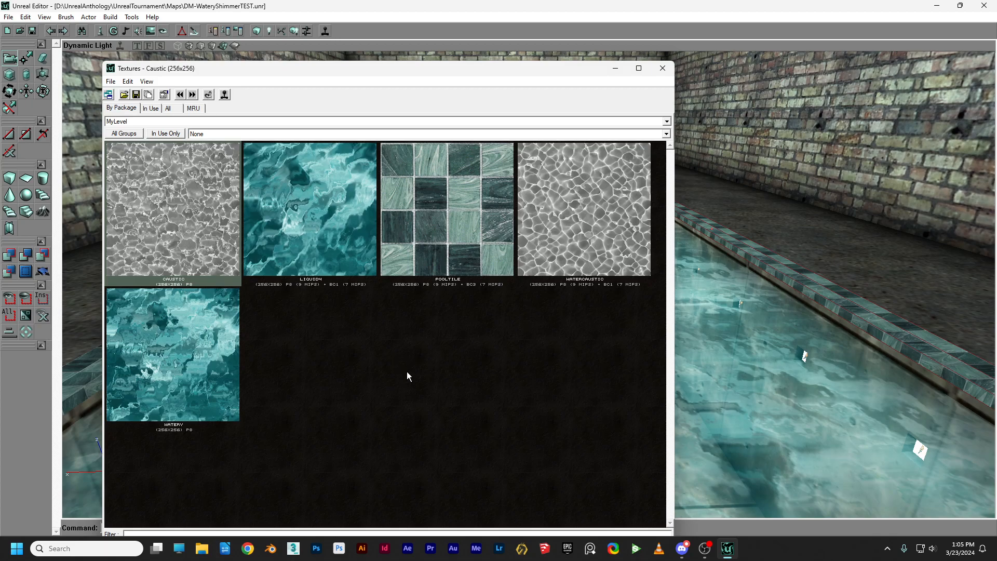
pyautogui.click(111, 81)
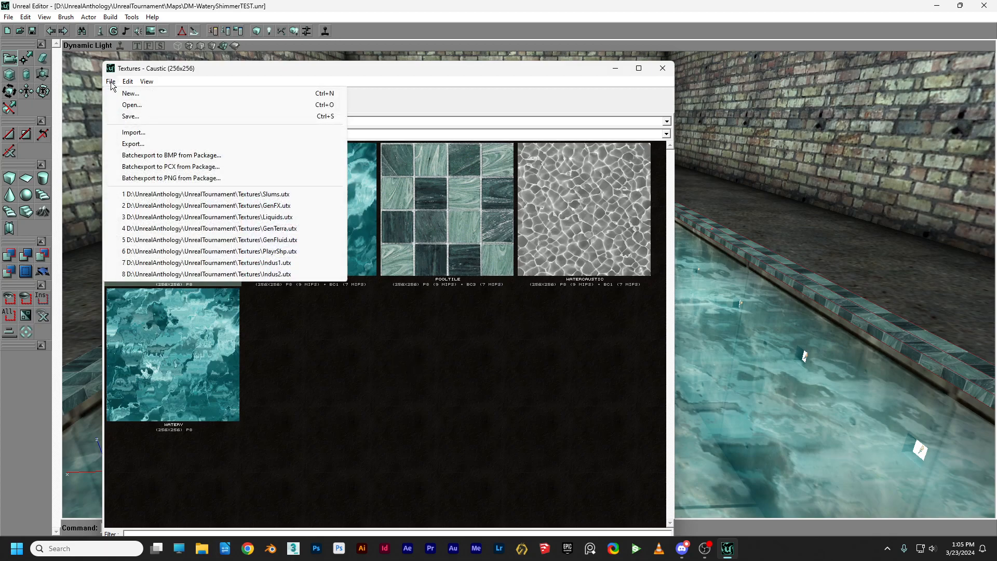
pyautogui.click(128, 94)
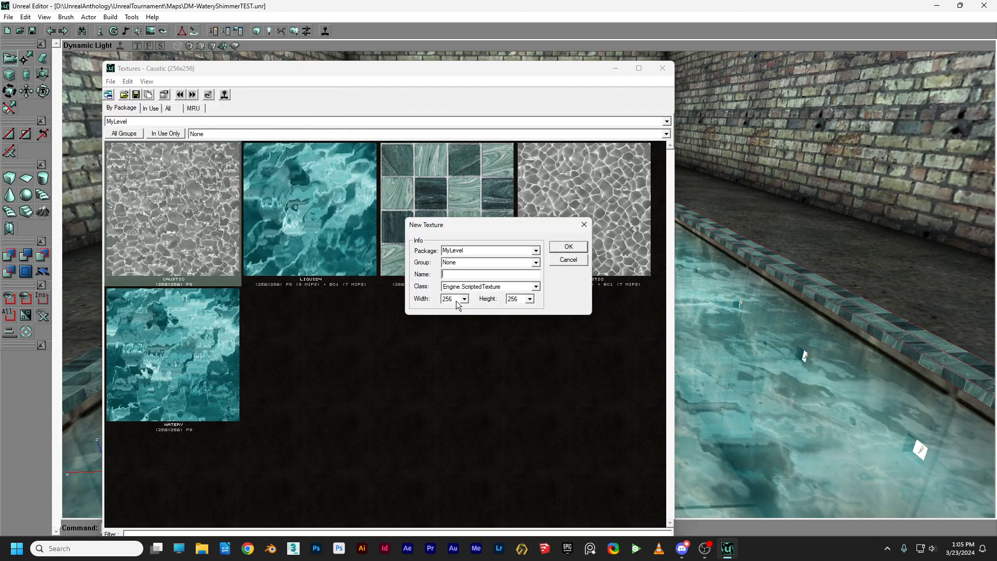
pyautogui.moveTo(462, 222); pyautogui.dragTo(427, 303)
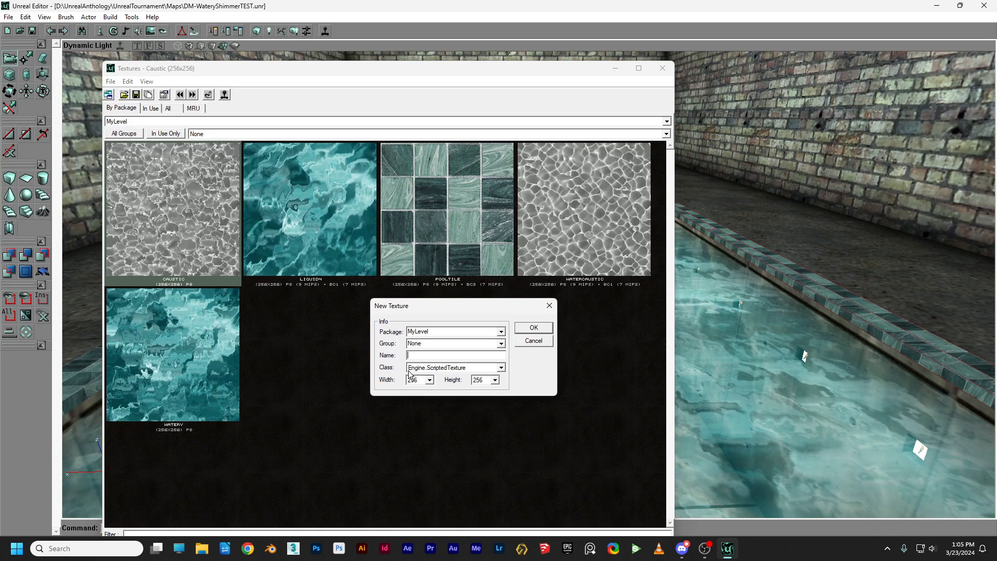
pyautogui.click(502, 368)
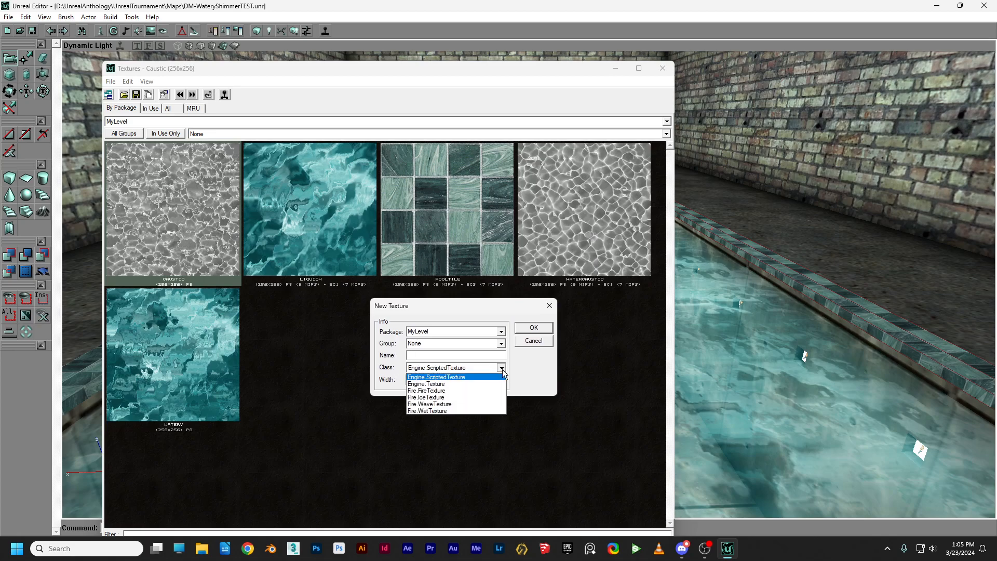
pyautogui.click(438, 410)
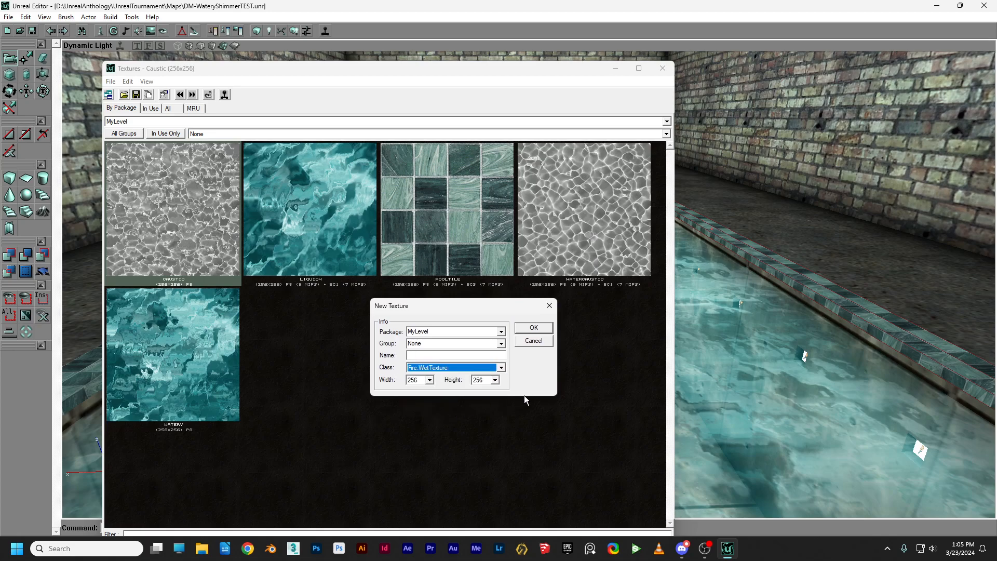
pyautogui.click(443, 357)
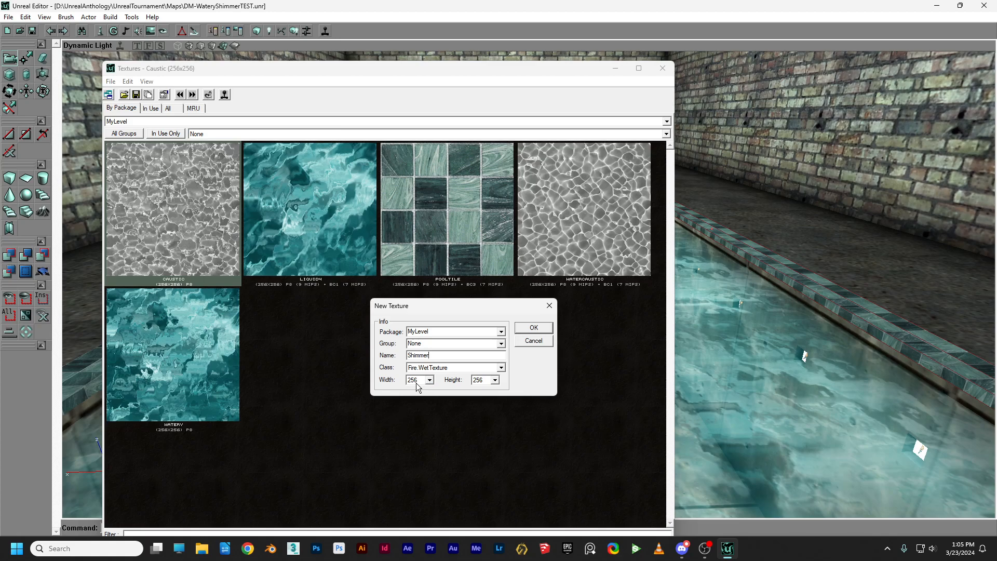
pyautogui.click(535, 329)
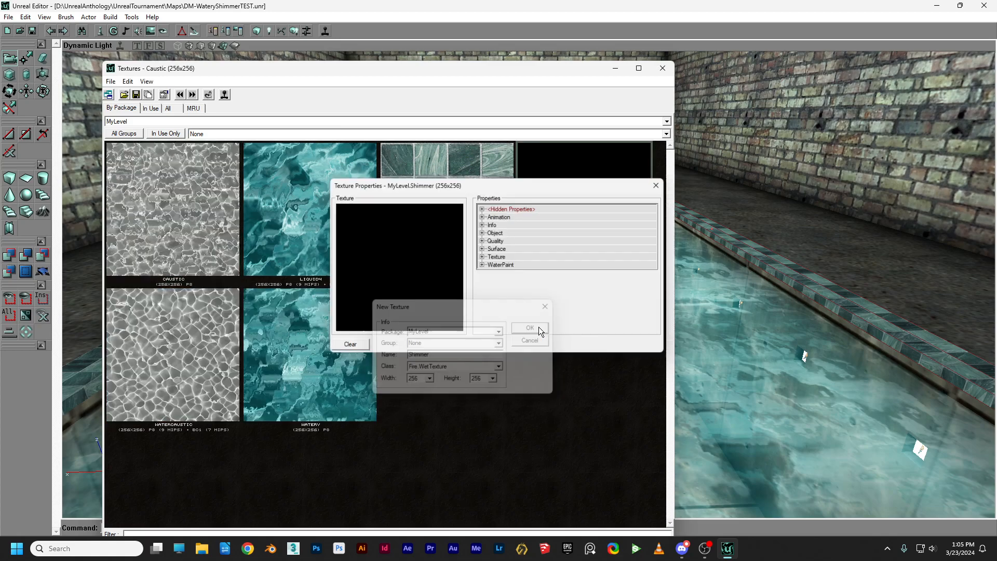
# Assign WaterCaustic as the source texture in the WaterPaint properties of the Shimmer texture
pyautogui.moveTo(520, 178); pyautogui.dragTo(565, 316)
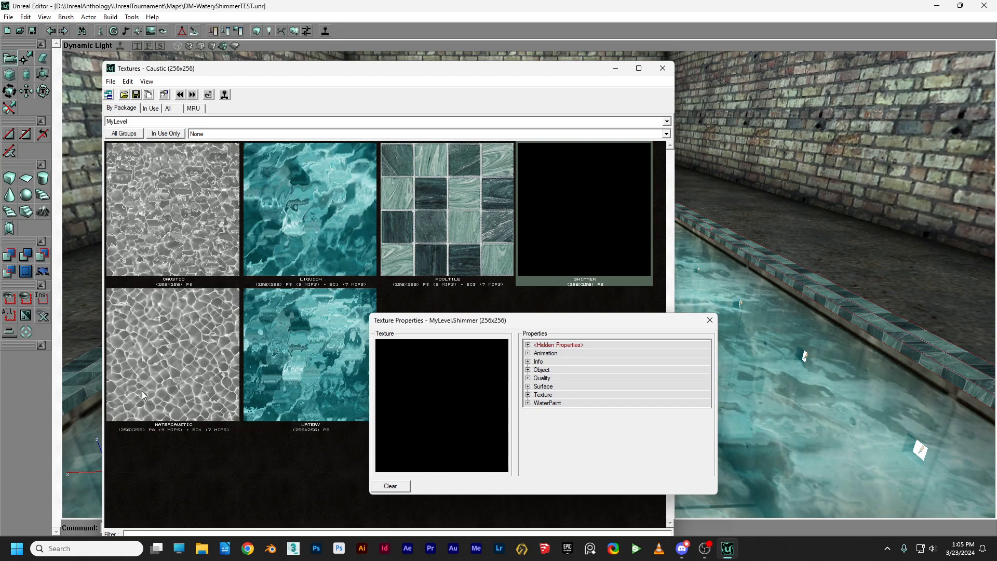
pyautogui.click(165, 387)
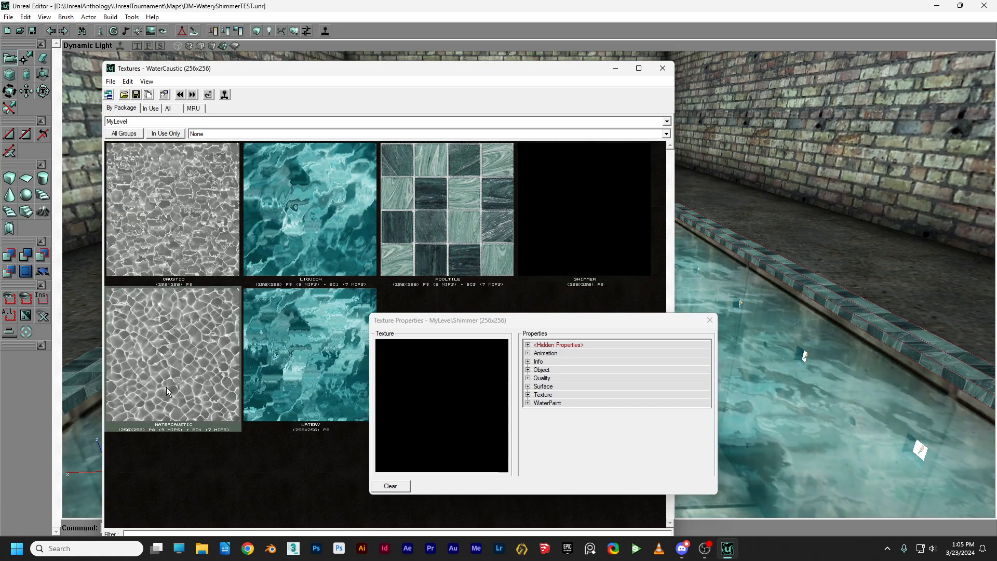
pyautogui.click(528, 403)
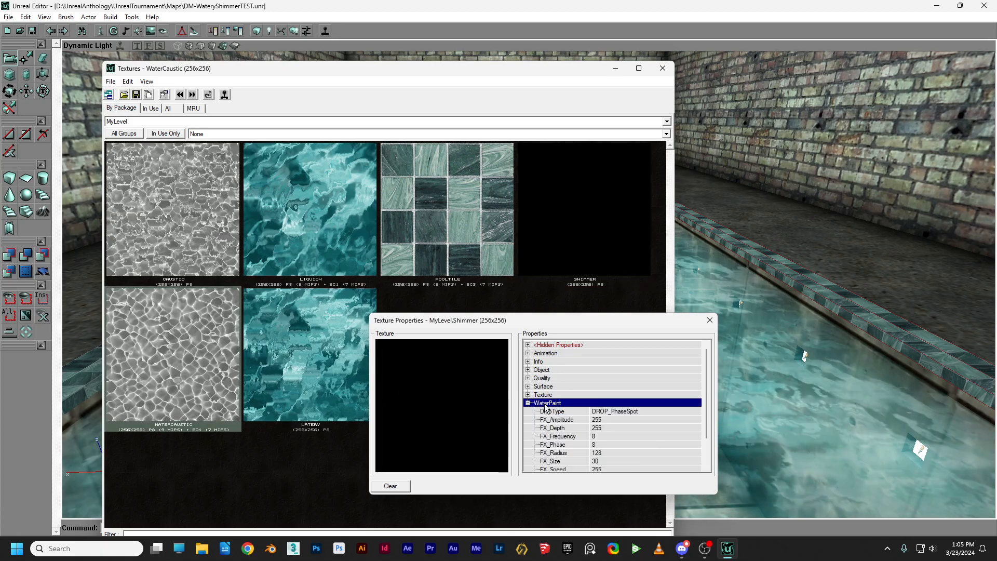
pyautogui.scroll(-1, 573, 411)
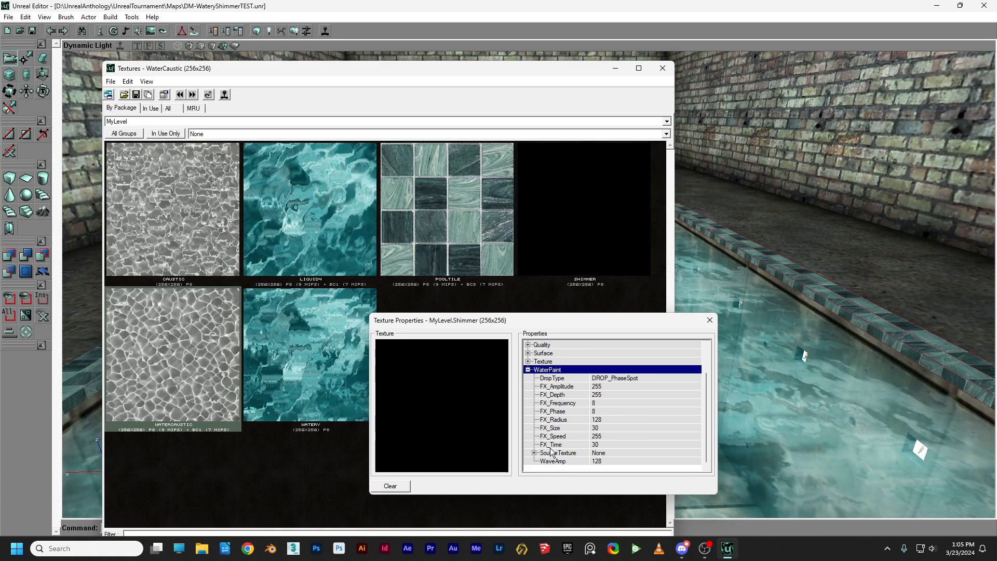
pyautogui.click(634, 453)
pyautogui.click(686, 452)
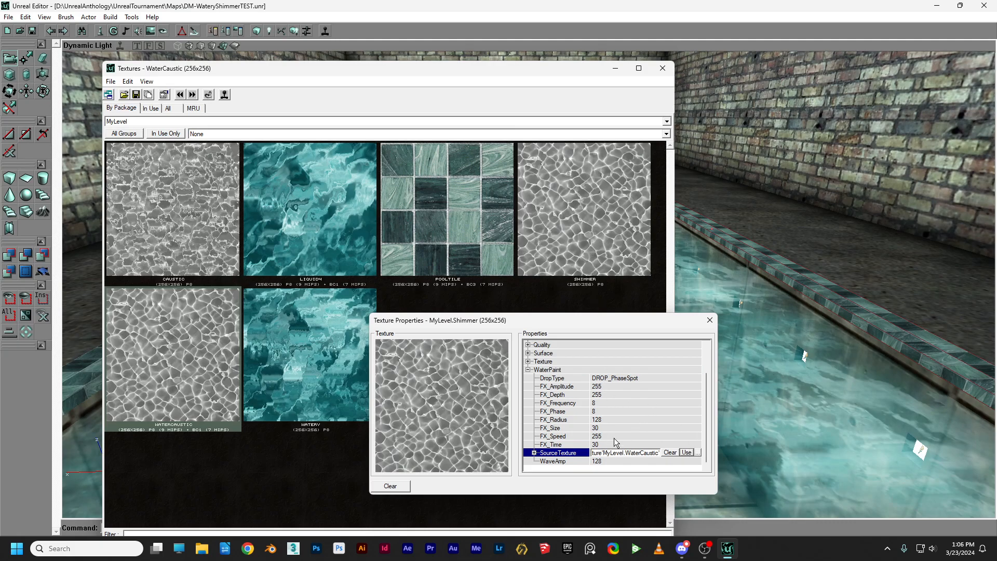
# Toggle real-time preview in the level viewport and examine the caustics on the submerged concrete walls and floor
pyautogui.click(631, 379)
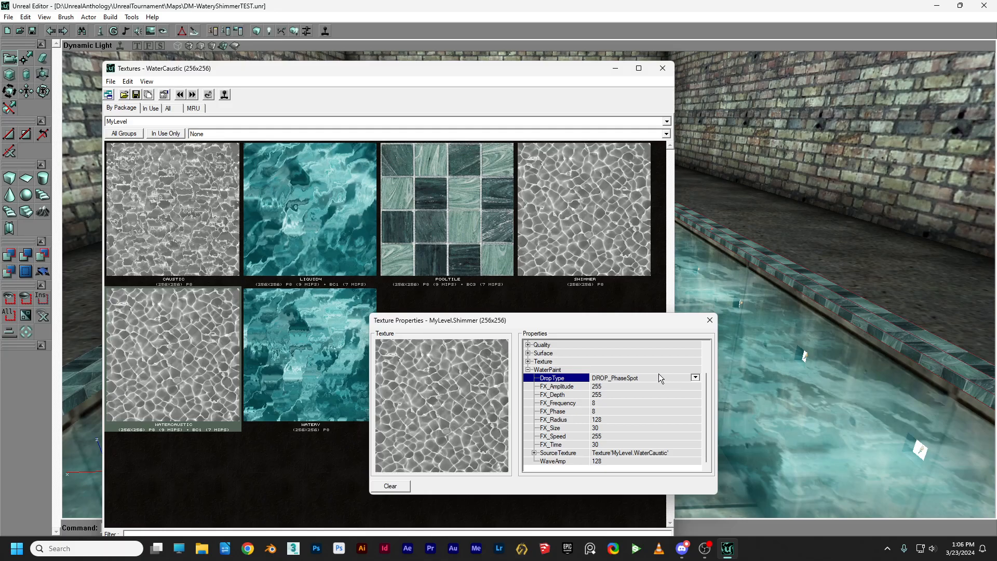
pyautogui.moveTo(843, 410); pyautogui.dragTo(842, 457)
pyautogui.click(120, 44)
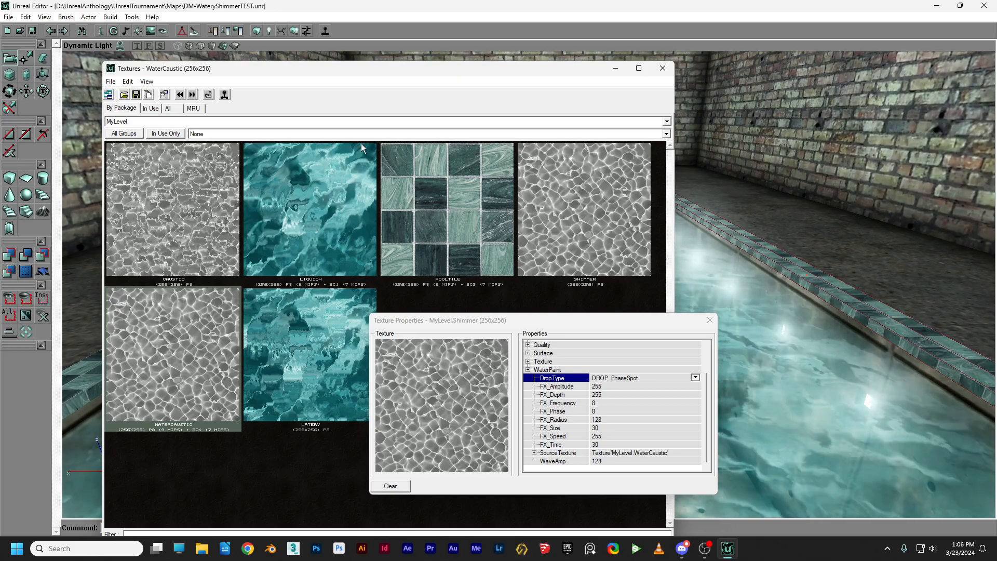
pyautogui.moveTo(831, 363); pyautogui.dragTo(831, 442)
pyautogui.moveTo(819, 289); pyautogui.dragTo(872, 260, button='right')
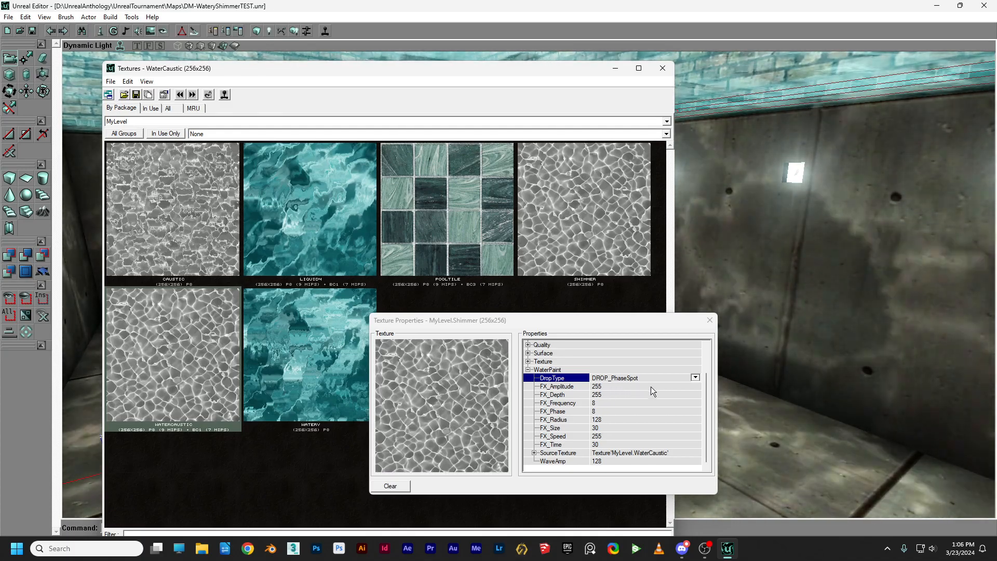
# Review the available drop types, keep DROP_PhaseSpot, and place five drops across the Shimmer texture preview
pyautogui.click(695, 378)
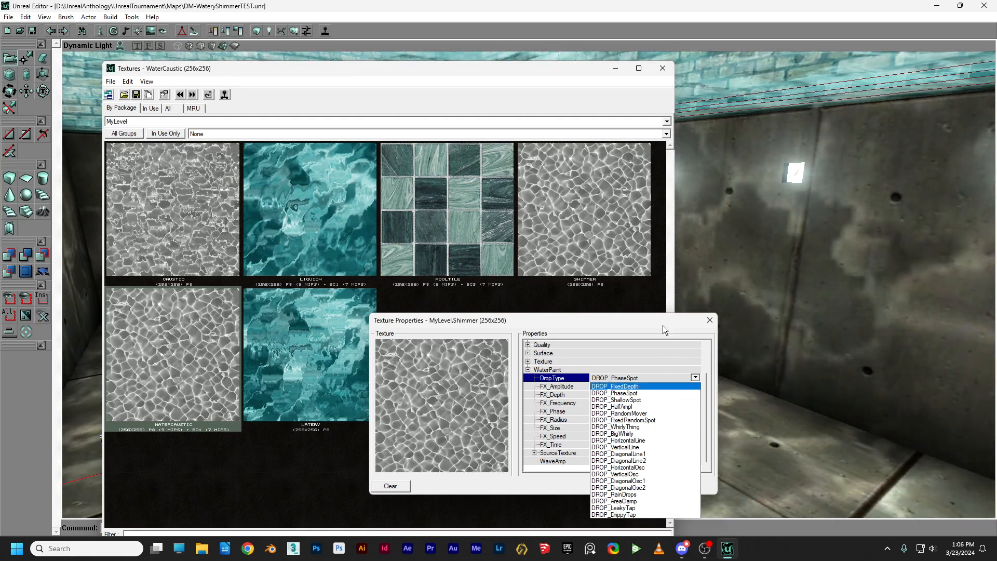
pyautogui.click(653, 327)
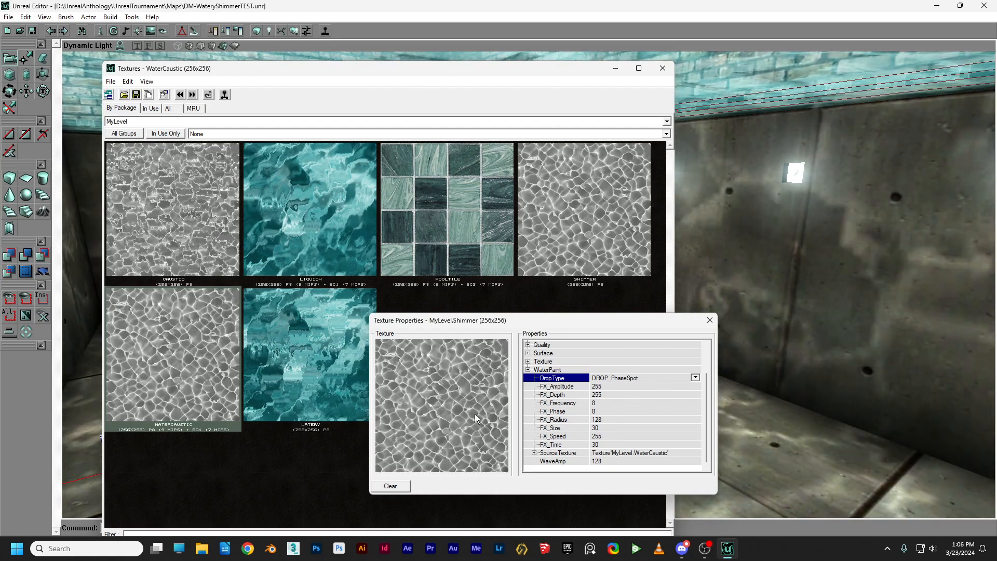
pyautogui.click(410, 357)
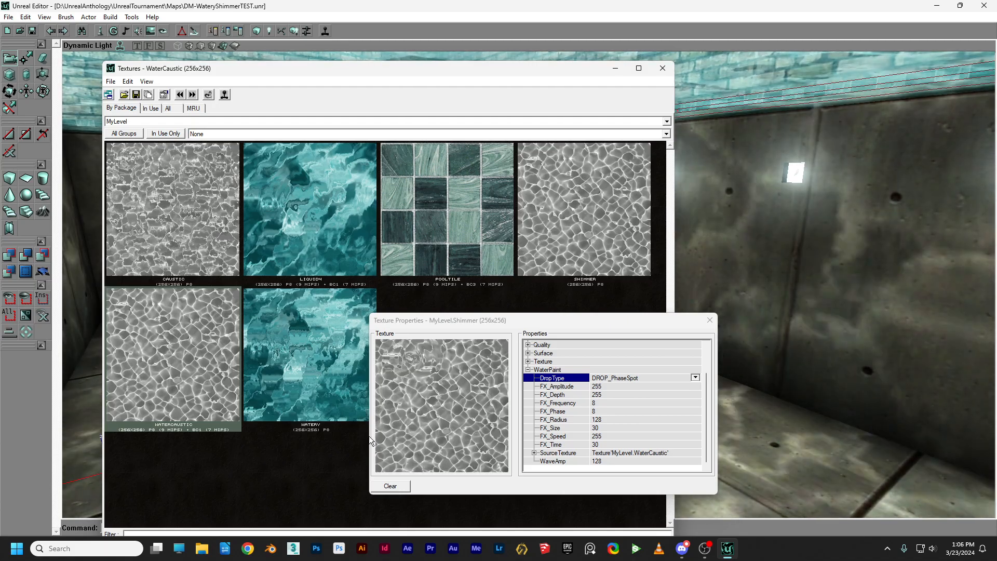
pyautogui.click(491, 373)
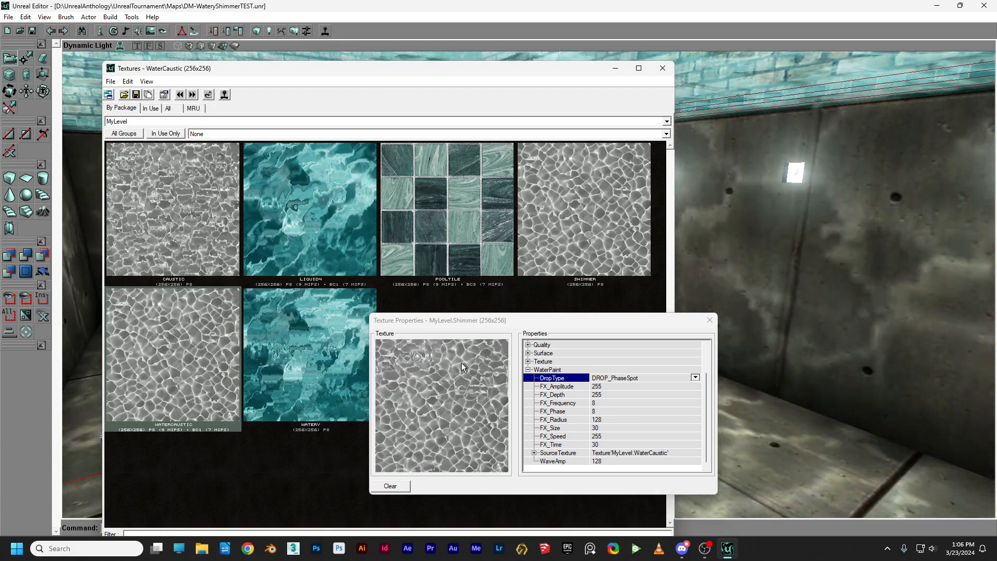
pyautogui.click(392, 420)
pyautogui.click(420, 412)
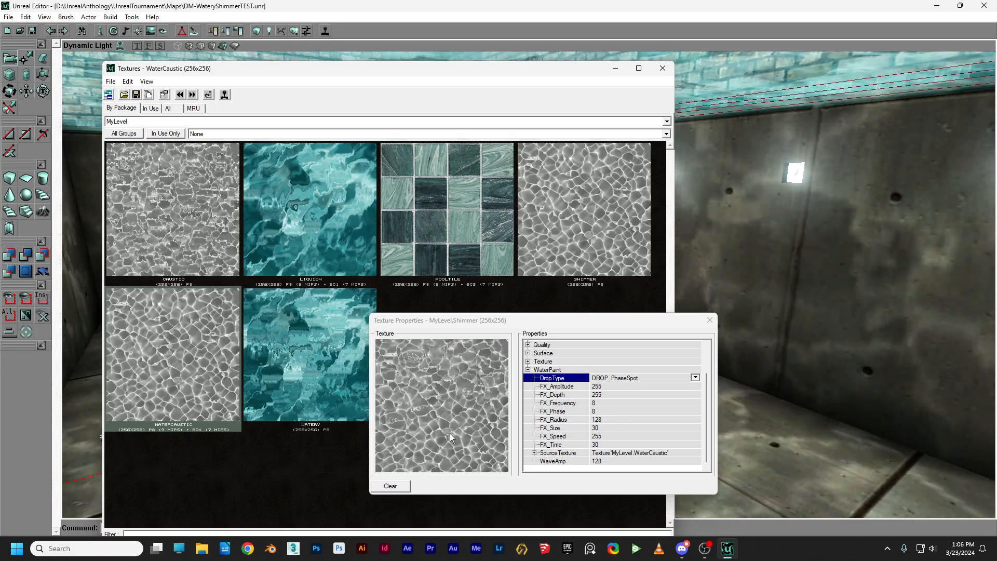
pyautogui.click(485, 446)
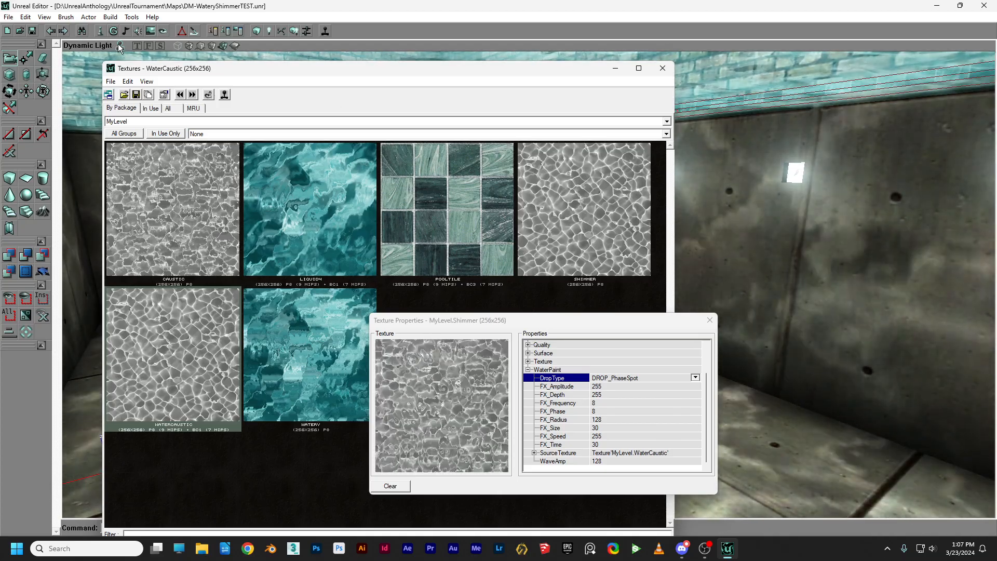
# Browse to the Concrete group of the Slums texture package and select the Conc19 texture
pyautogui.moveTo(888, 301)
pyautogui.mouseDown()
pyautogui.moveTo(794, 301)
pyautogui.moveTo(981, 301)
pyautogui.moveTo(877, 301)
pyautogui.mouseUp()
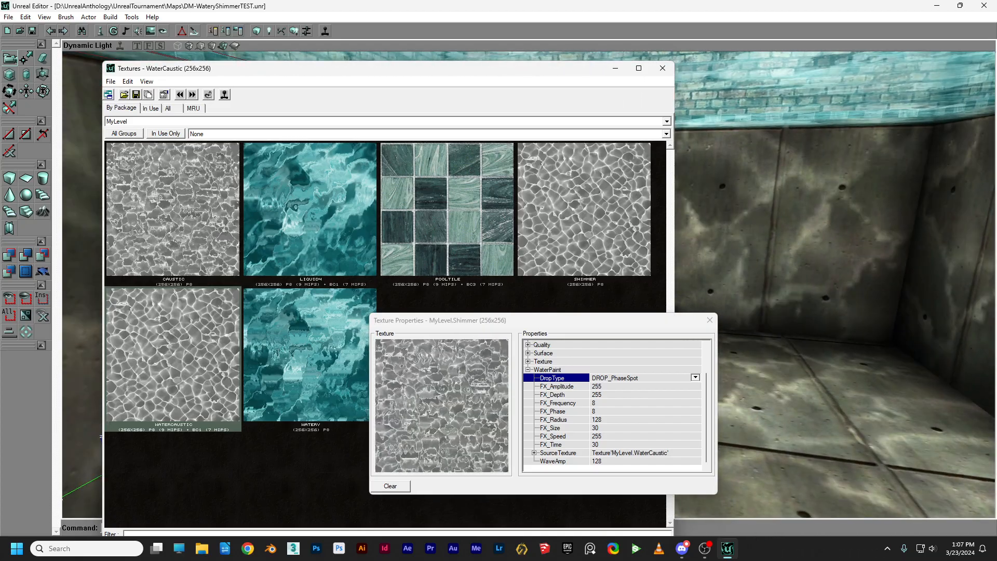
pyautogui.click(127, 121)
pyautogui.click(124, 178)
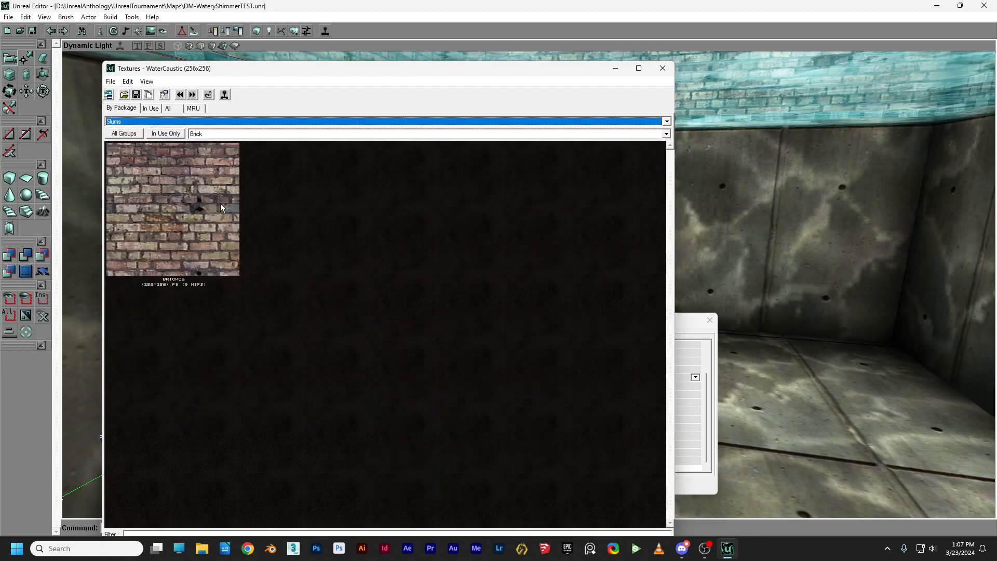
pyautogui.click(224, 134)
pyautogui.click(210, 155)
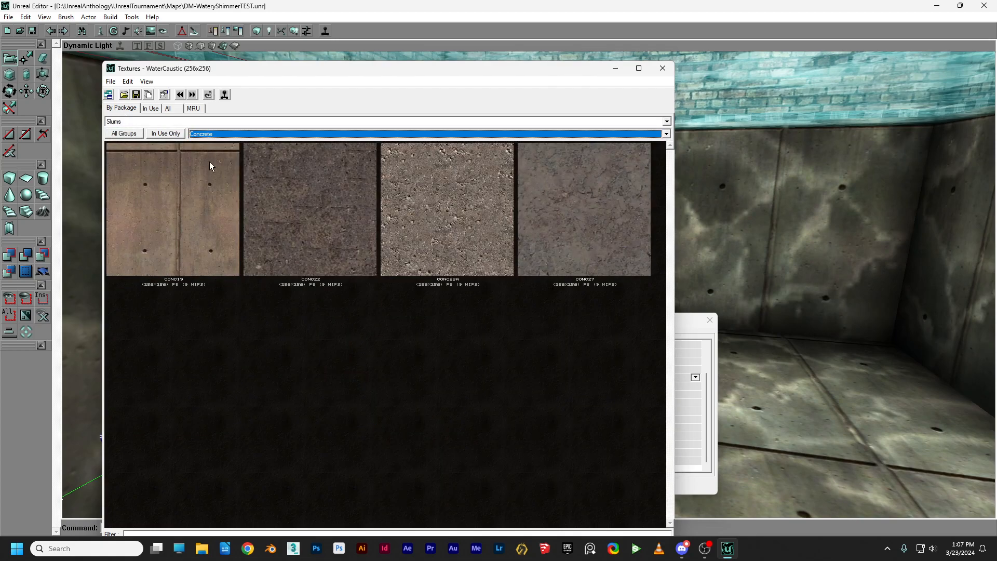
pyautogui.click(161, 205)
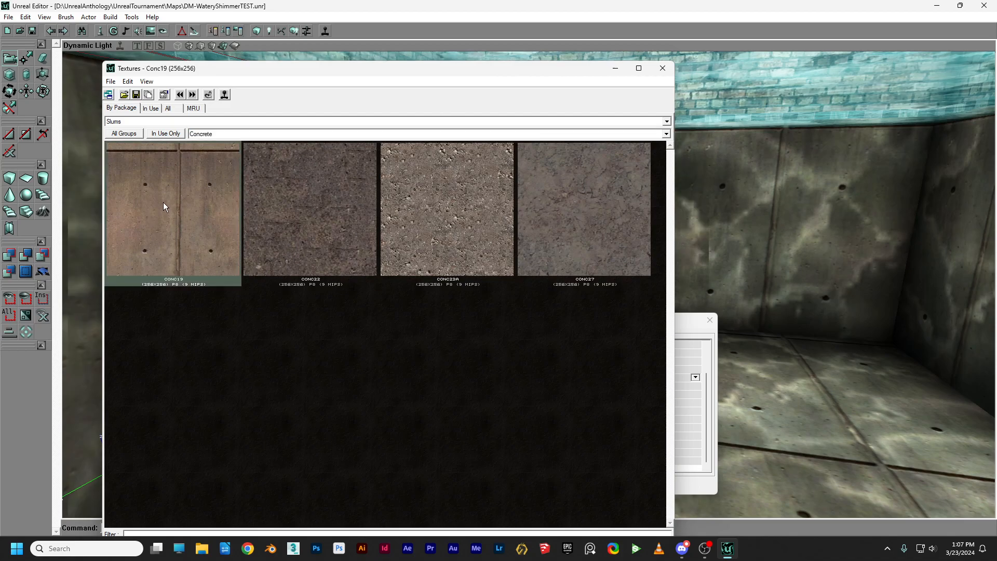
# Assign the Slums Conc19 concrete as the MacroTexture in the Texture properties of the Shimmer texture
pyautogui.click(682, 317)
pyautogui.click(528, 369)
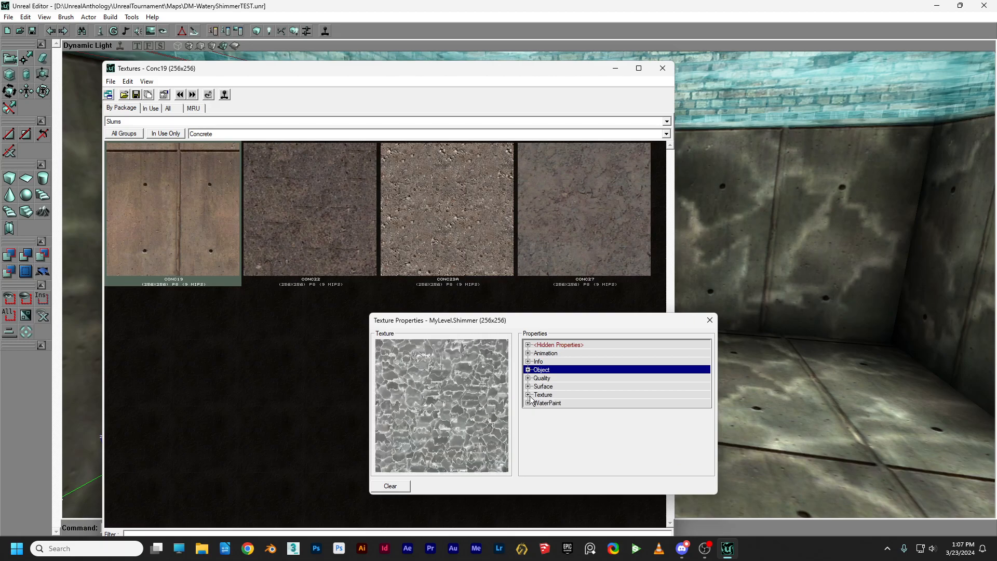
pyautogui.click(528, 394)
pyautogui.scroll(-3, 606, 457)
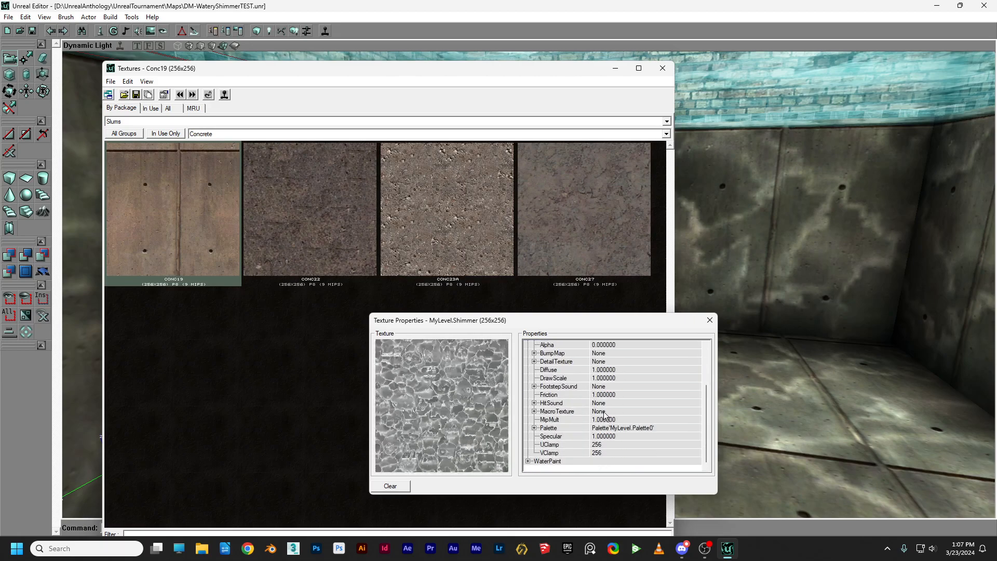
pyautogui.click(552, 412)
pyautogui.click(686, 411)
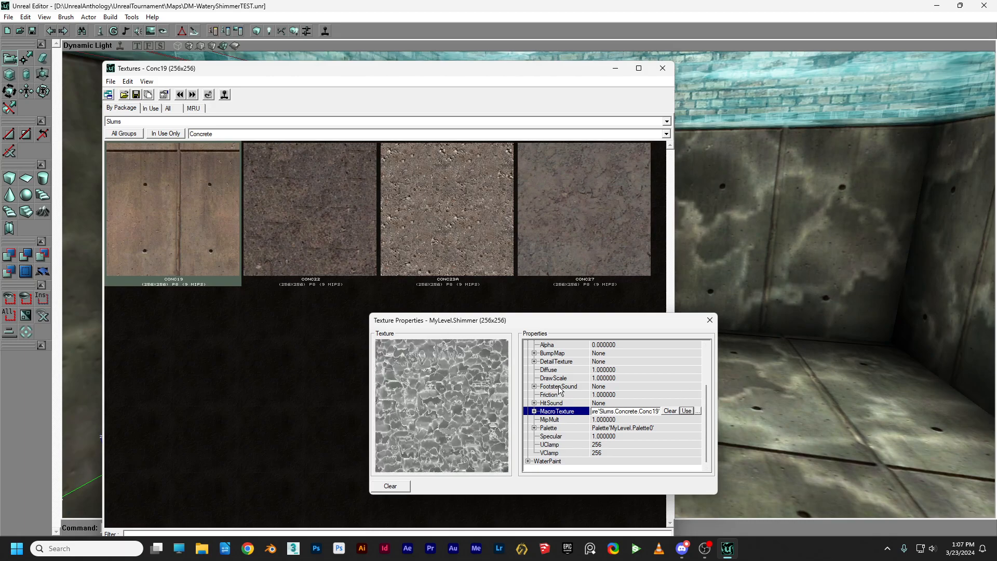
# Apply the Conc22 concrete texture to all pool surfaces sharing the end wall's texture, and deselect them
pyautogui.moveTo(819, 363); pyautogui.dragTo(503, 198)
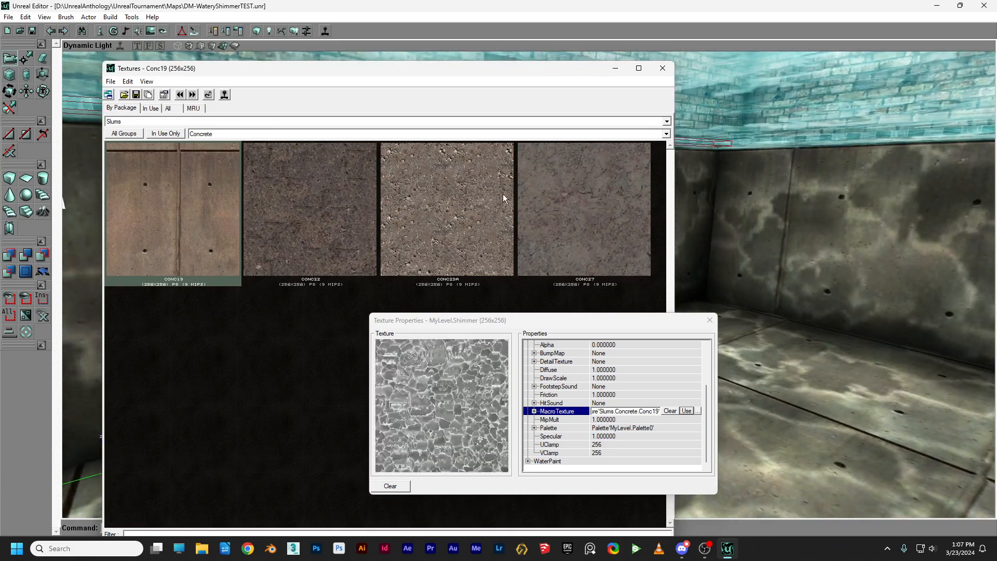
pyautogui.click(315, 207)
pyautogui.click(807, 212)
pyautogui.rightClick(807, 216)
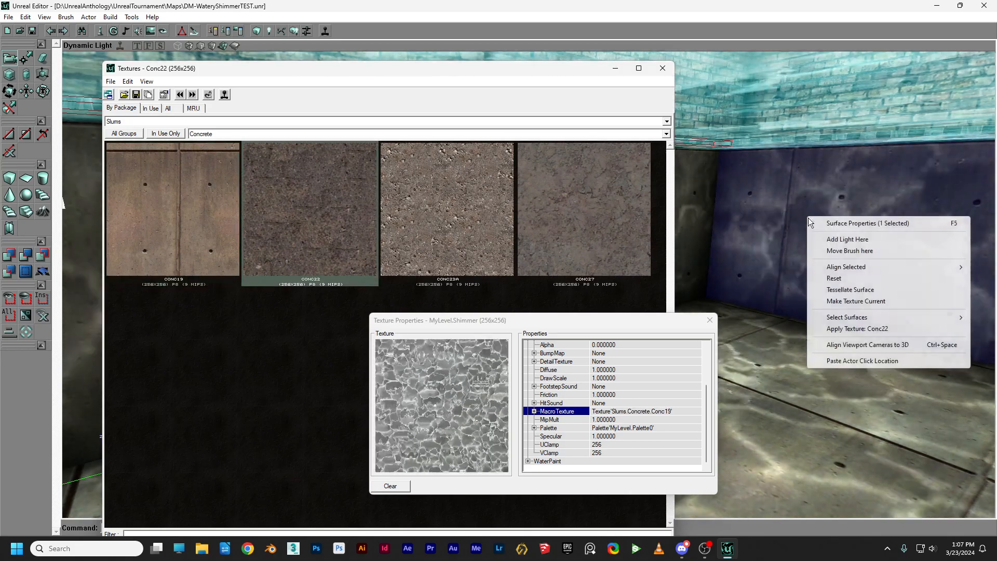
pyautogui.moveTo(861, 317)
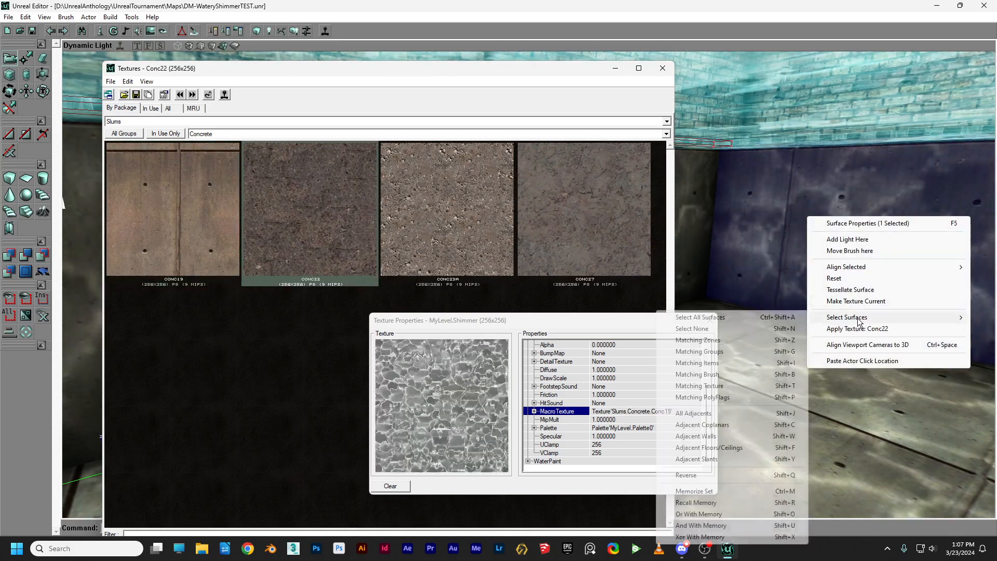
pyautogui.click(713, 389)
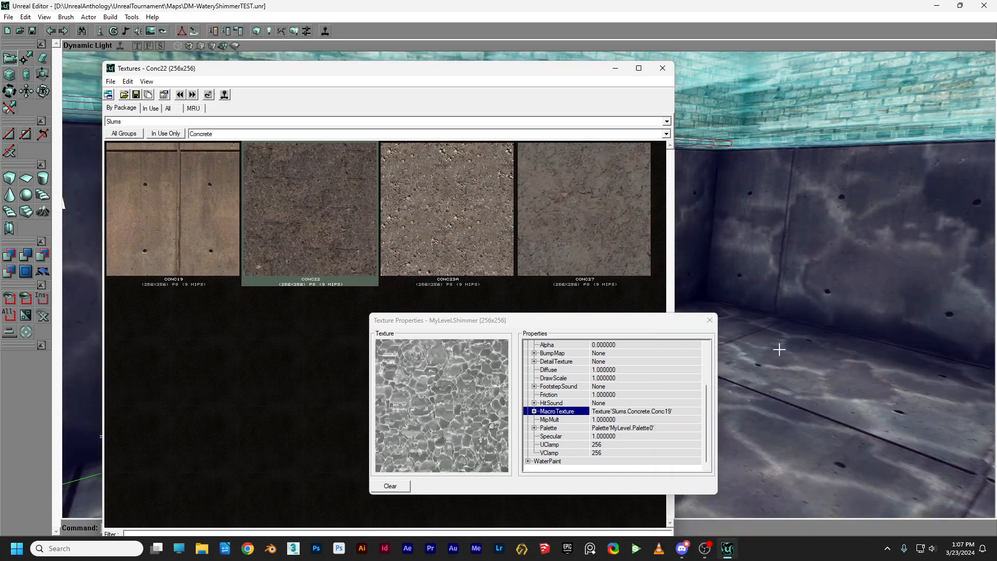
pyautogui.rightClick(835, 302)
pyautogui.click(885, 414)
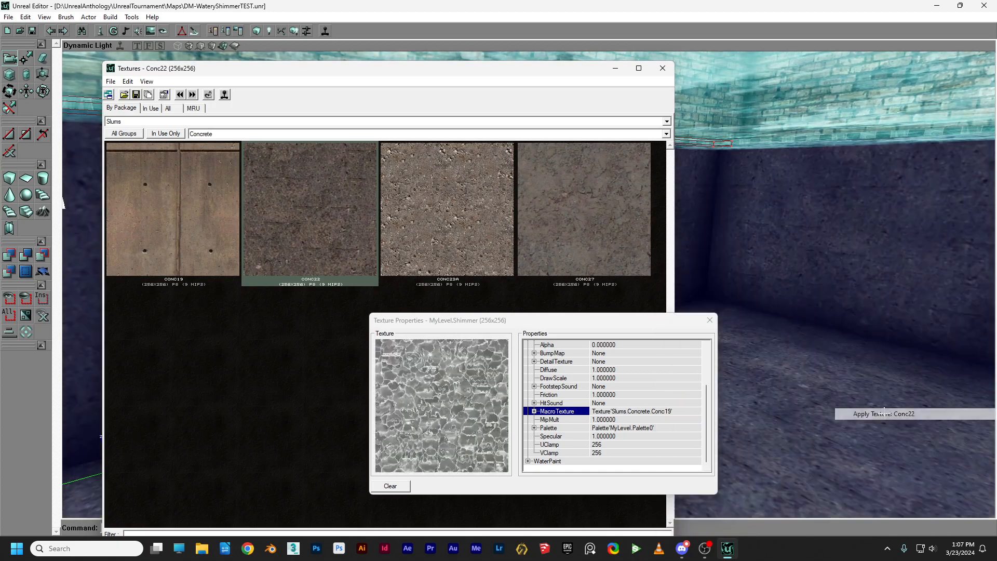
pyautogui.hotkey('shift', 'n')
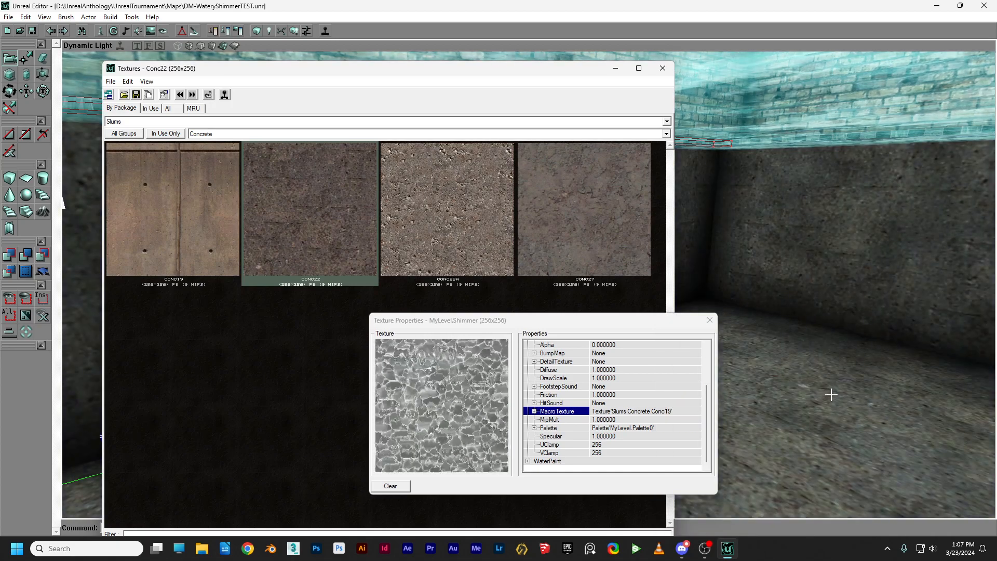
# Rebuild the level and examine the pool walls and lamps with the plain Conc22 concrete
pyautogui.click(294, 32)
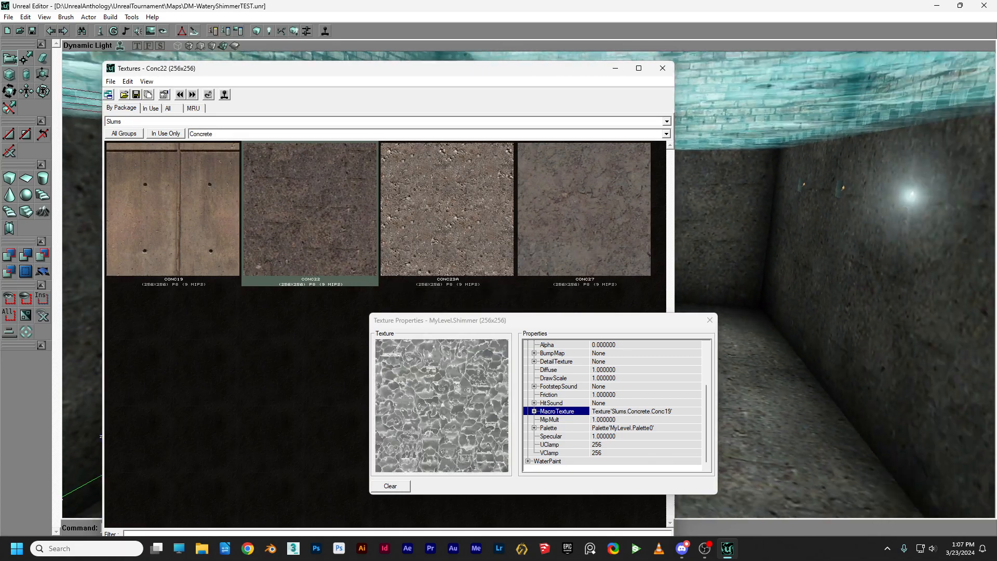
pyautogui.moveTo(835, 332); pyautogui.dragTo(737, 226, button='right')
pyautogui.moveTo(932, 269)
pyautogui.mouseDown()
pyautogui.moveTo(958, 275)
pyautogui.moveTo(934, 239)
pyautogui.moveTo(961, 270)
pyautogui.moveTo(925, 316)
pyautogui.moveTo(922, 291)
pyautogui.moveTo(893, 276)
pyautogui.moveTo(914, 265)
pyautogui.mouseUp()
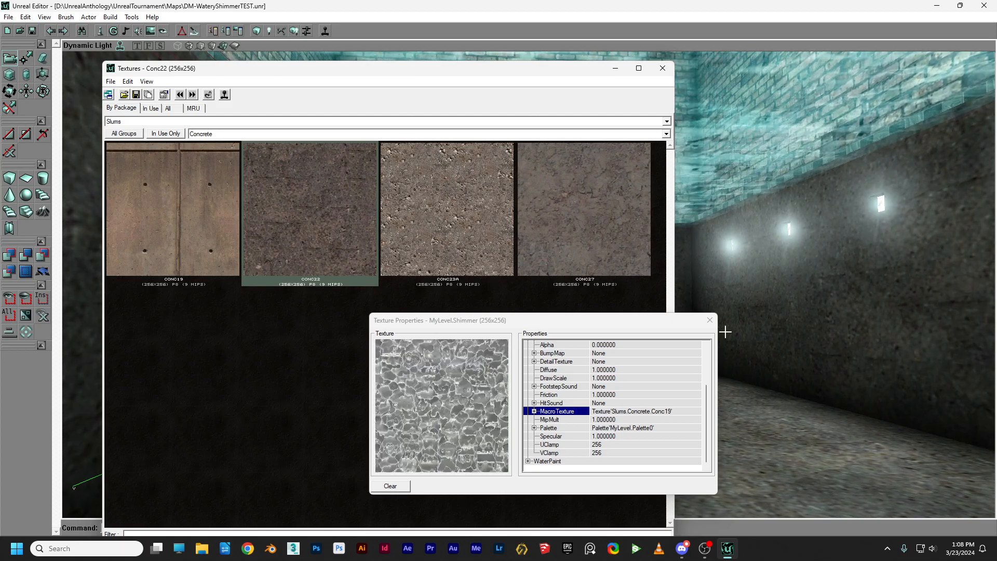
# Switch the texture browser to the MyLevel package and select the Shimmer texture
pyautogui.moveTo(550, 321); pyautogui.dragTo(464, 302)
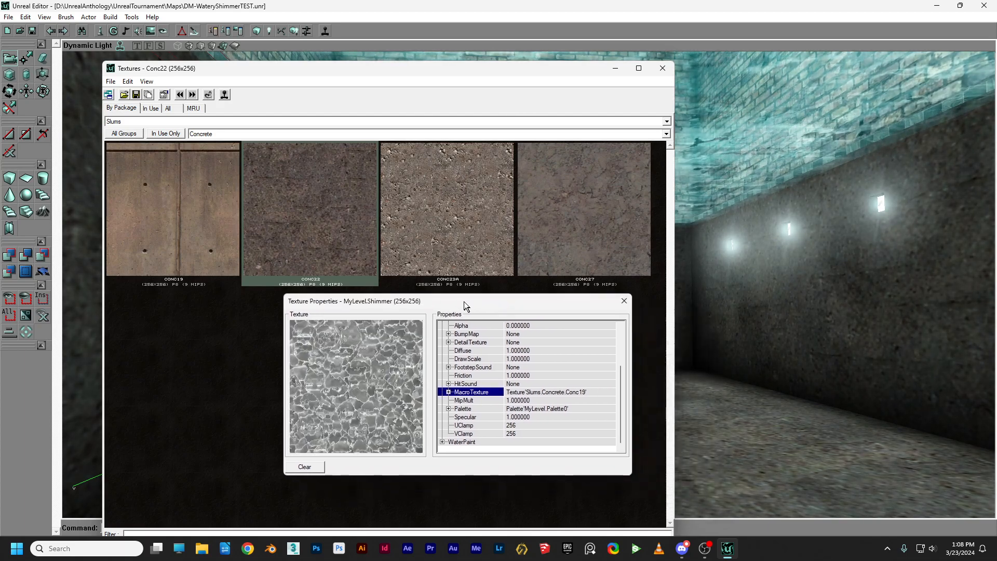
pyautogui.click(162, 122)
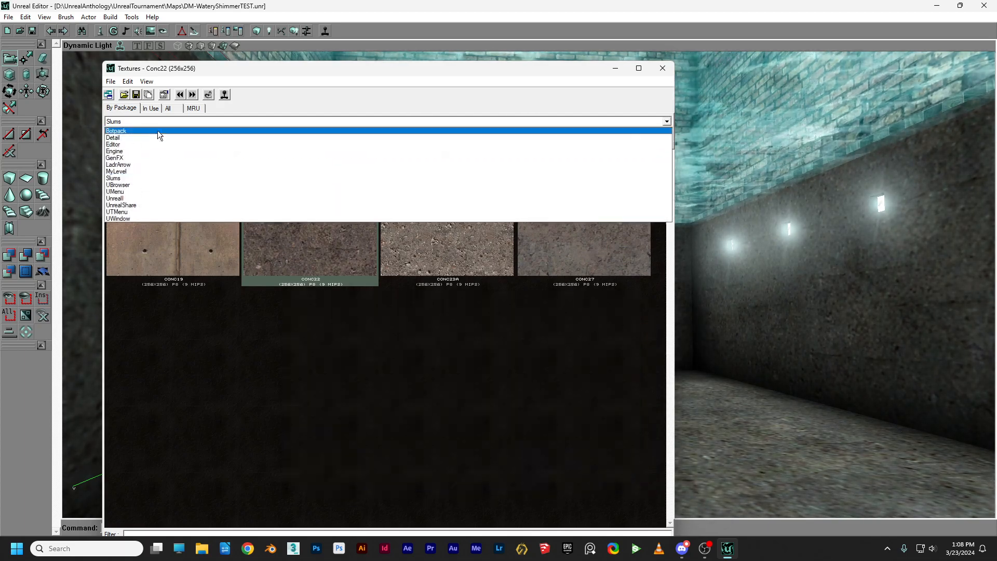
pyautogui.click(133, 169)
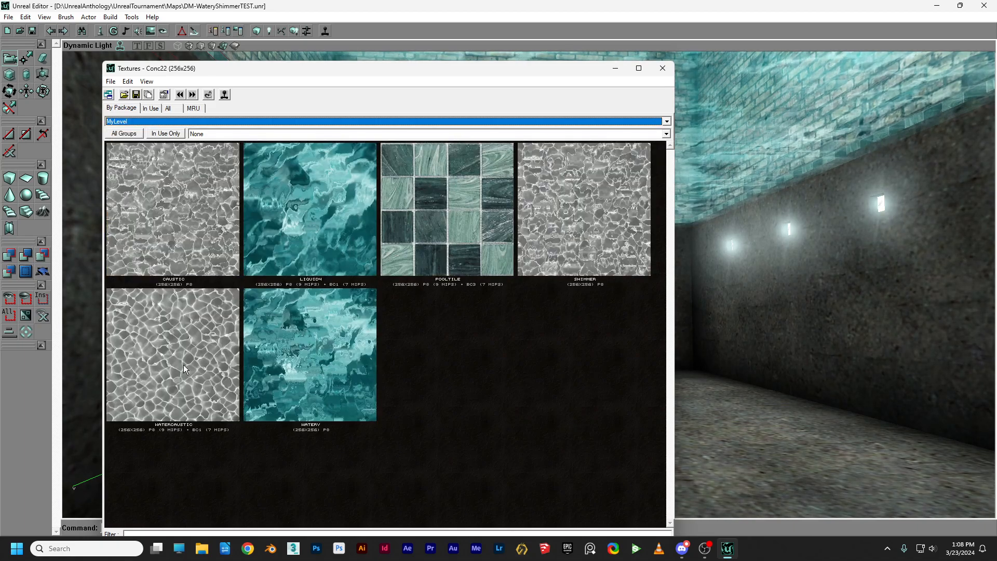
pyautogui.click(600, 235)
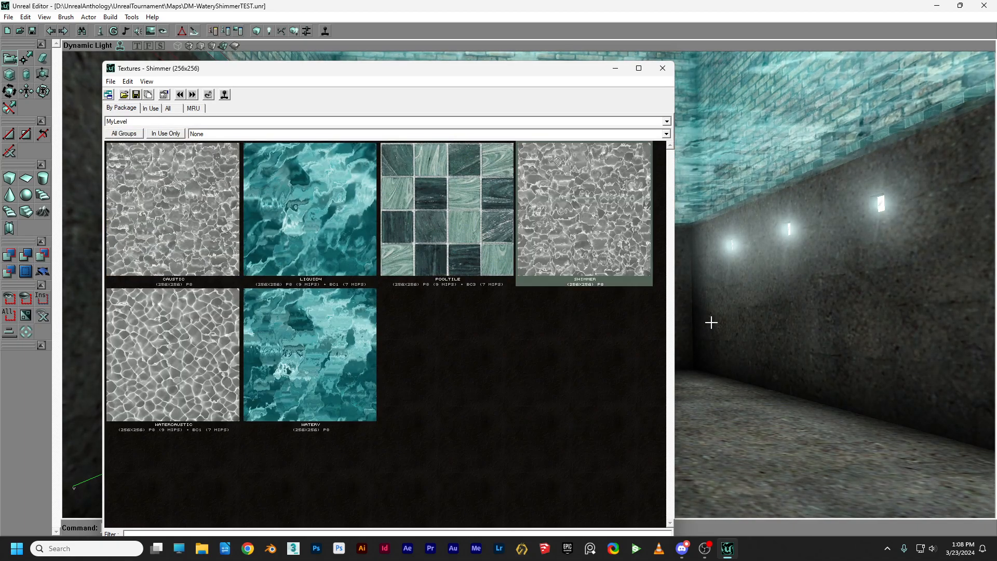
# Select the submerged pool walls and floor and apply the Shimmer texture to them
pyautogui.click(802, 325)
pyautogui.rightClick(802, 324)
pyautogui.moveTo(737, 376); pyautogui.dragTo(649, 338)
pyautogui.keyDown('ctrl'); pyautogui.click(724, 388); pyautogui.keyUp('ctrl')
pyautogui.moveTo(714, 329); pyautogui.dragTo(540, 329)
pyautogui.keyDown('ctrl'); pyautogui.click(783, 315); pyautogui.keyUp('ctrl')
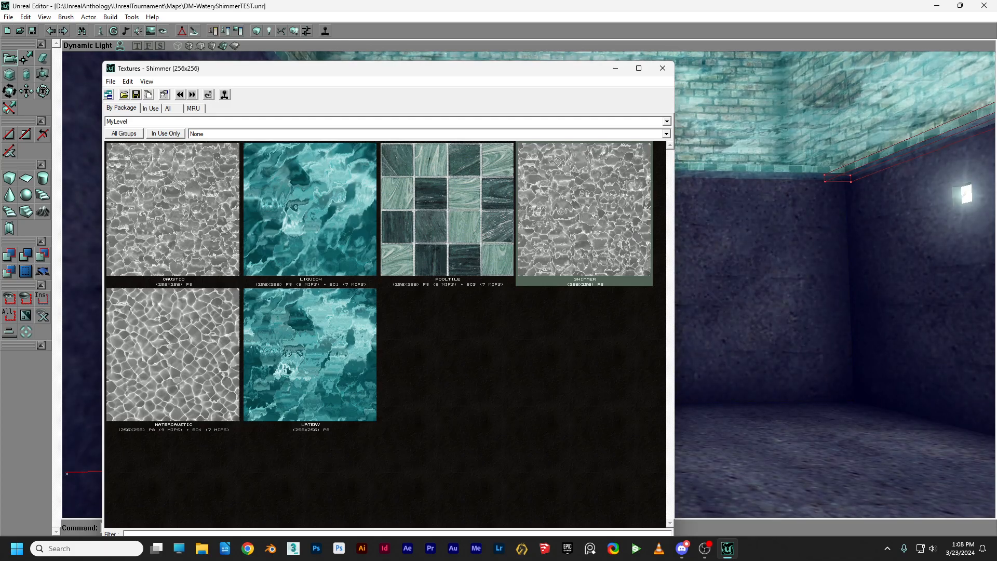
pyautogui.rightClick(782, 318)
pyautogui.click(834, 430)
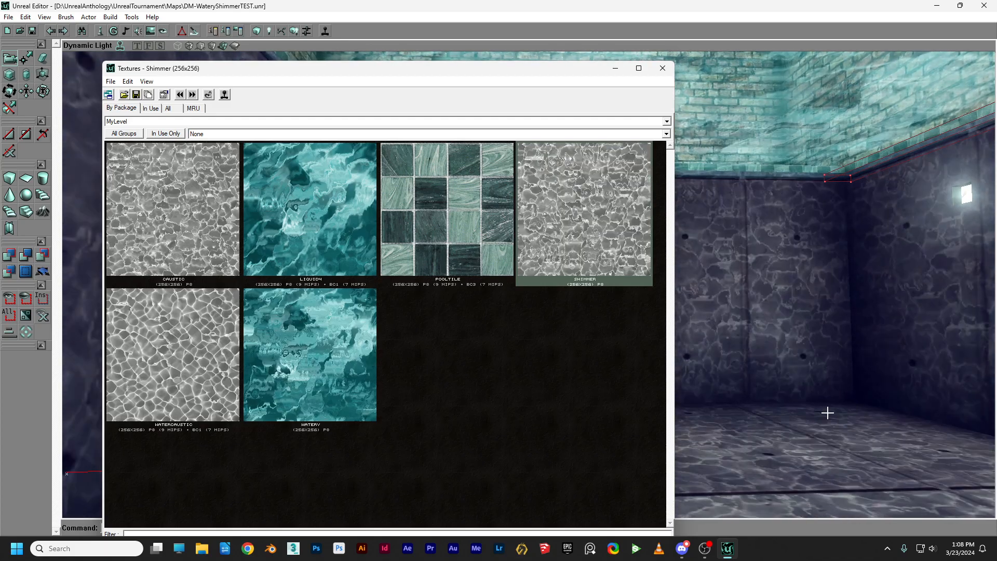
# Set the simple texture scaling of one submerged pool wall to 0.5 in its surface alignment properties
pyautogui.moveTo(790, 345); pyautogui.dragTo(691, 345)
pyautogui.moveTo(824, 316)
pyautogui.mouseDown(button='right')
pyautogui.moveTo(779, 353)
pyautogui.moveTo(800, 329)
pyautogui.moveTo(831, 322)
pyautogui.moveTo(823, 316)
pyautogui.mouseUp(button='right')
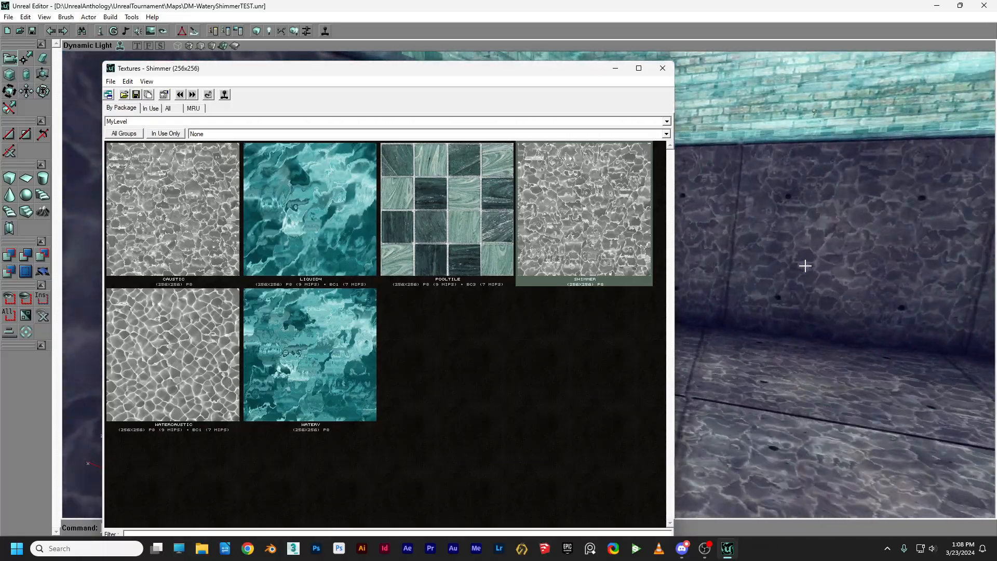
pyautogui.rightClick(808, 265)
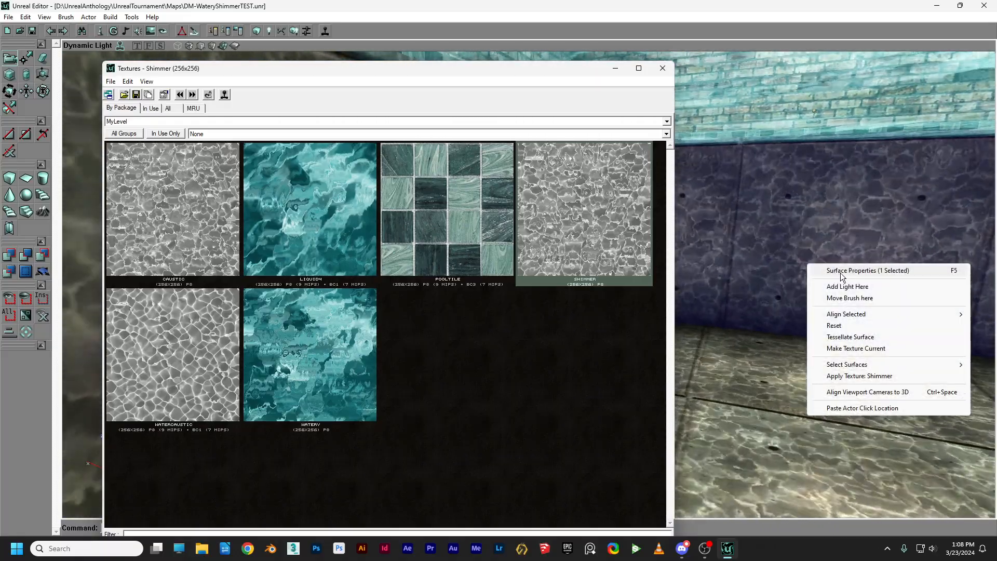
pyautogui.click(852, 271)
pyautogui.click(71, 53)
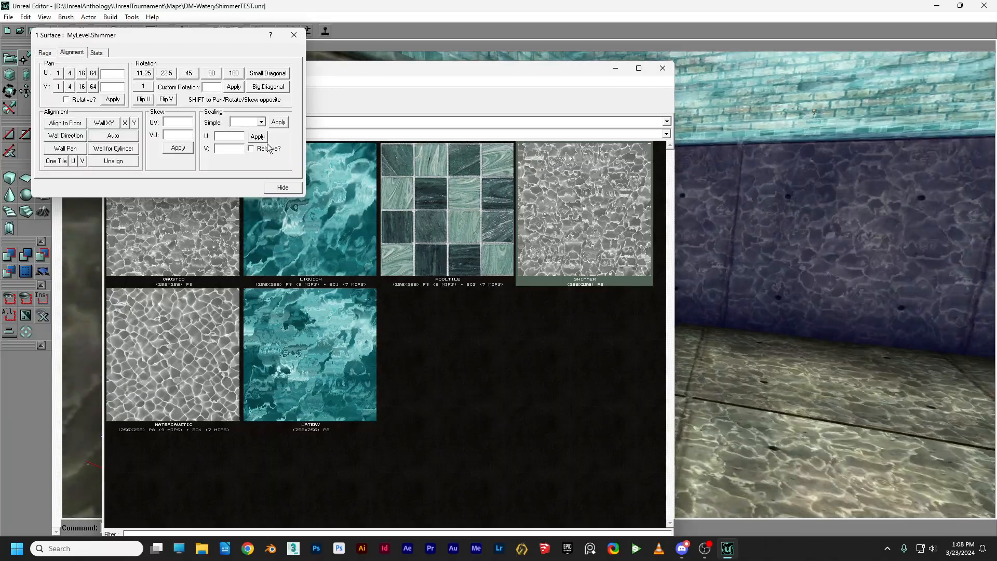
pyautogui.click(260, 122)
pyautogui.click(238, 151)
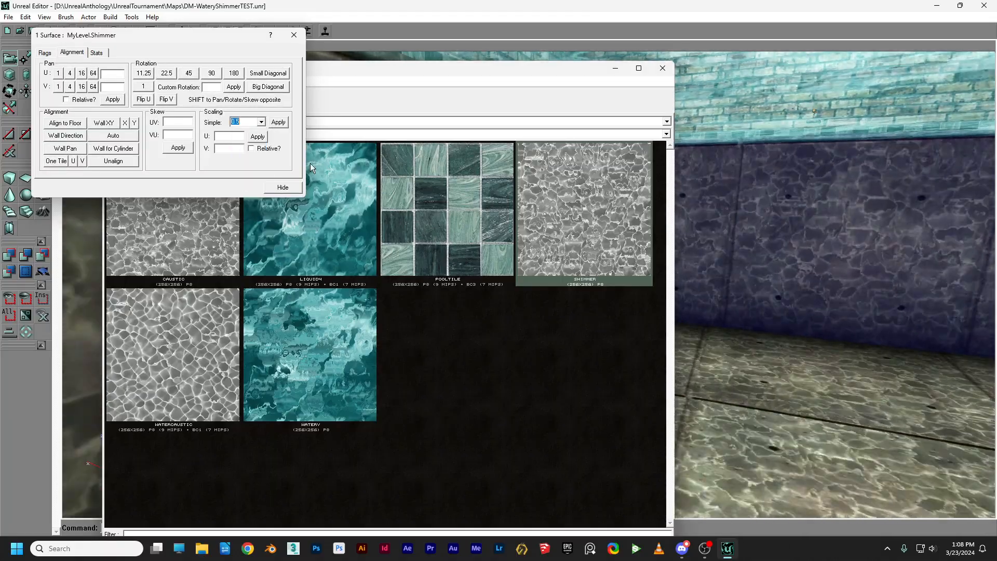
pyautogui.click(278, 122)
# Reset the same wall's simple texture scaling to 1.0 and rebuild the level
pyautogui.moveTo(774, 216)
pyautogui.mouseDown(button='right')
pyautogui.moveTo(878, 197)
pyautogui.moveTo(891, 207)
pyautogui.moveTo(775, 216)
pyautogui.mouseUp(button='right')
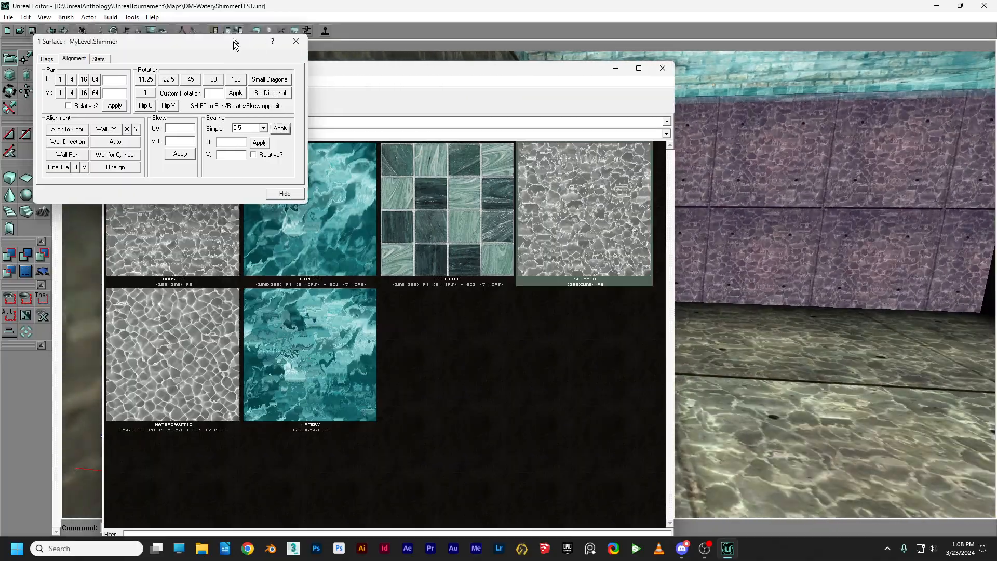
pyautogui.moveTo(233, 38); pyautogui.dragTo(237, 55)
pyautogui.moveTo(742, 188); pyautogui.dragTo(816, 172)
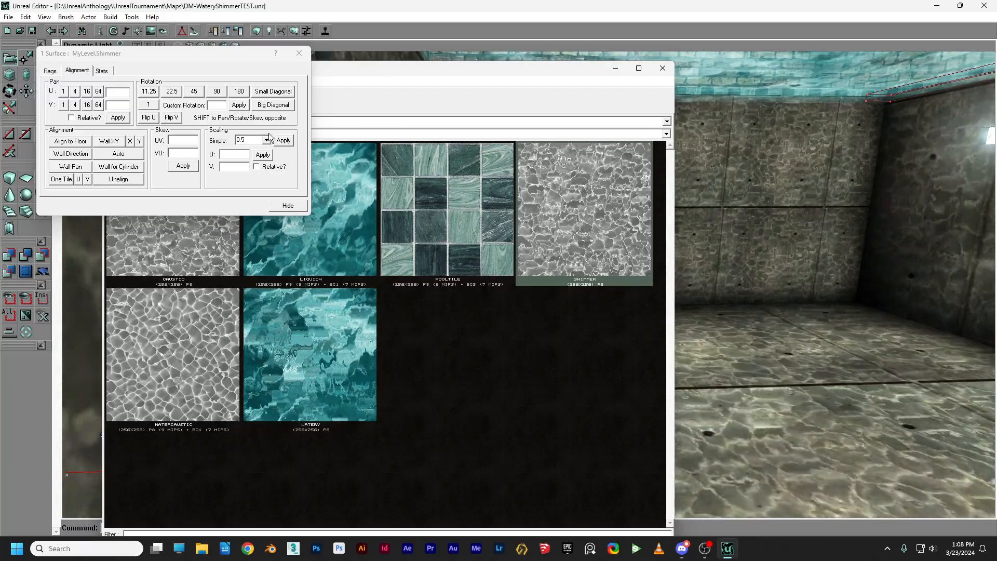
pyautogui.click(266, 140)
pyautogui.click(248, 176)
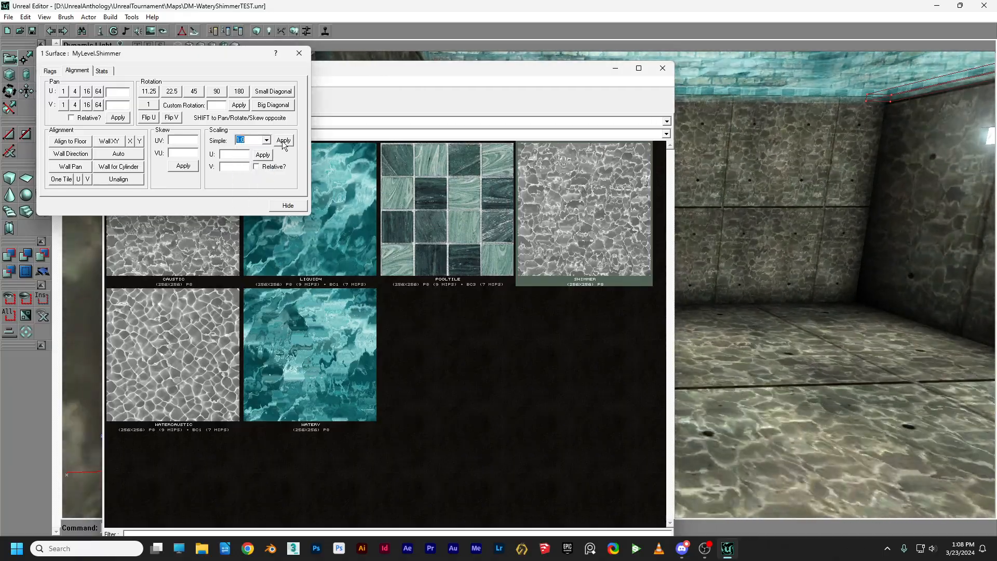
pyautogui.click(697, 171)
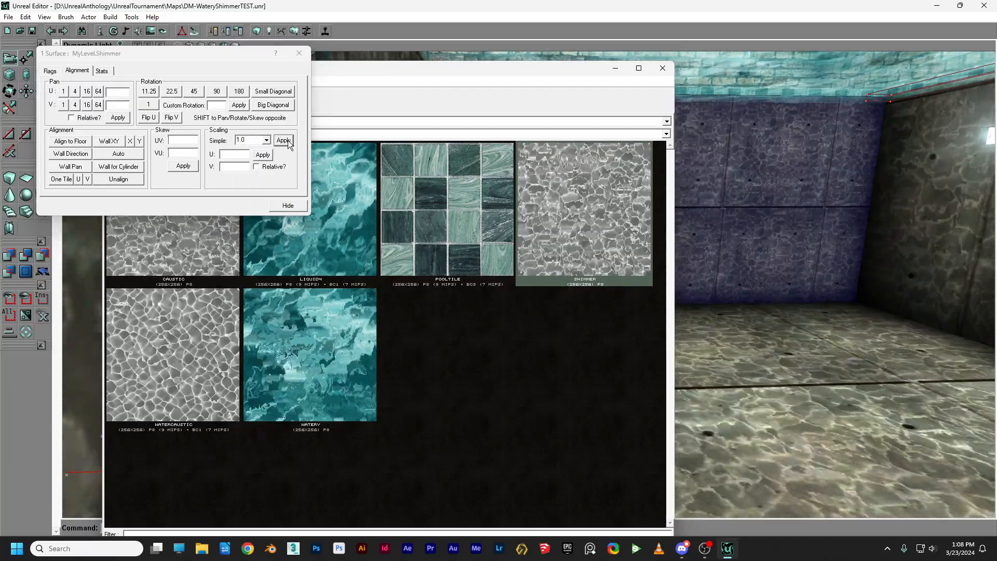
pyautogui.click(289, 145)
pyautogui.click(294, 30)
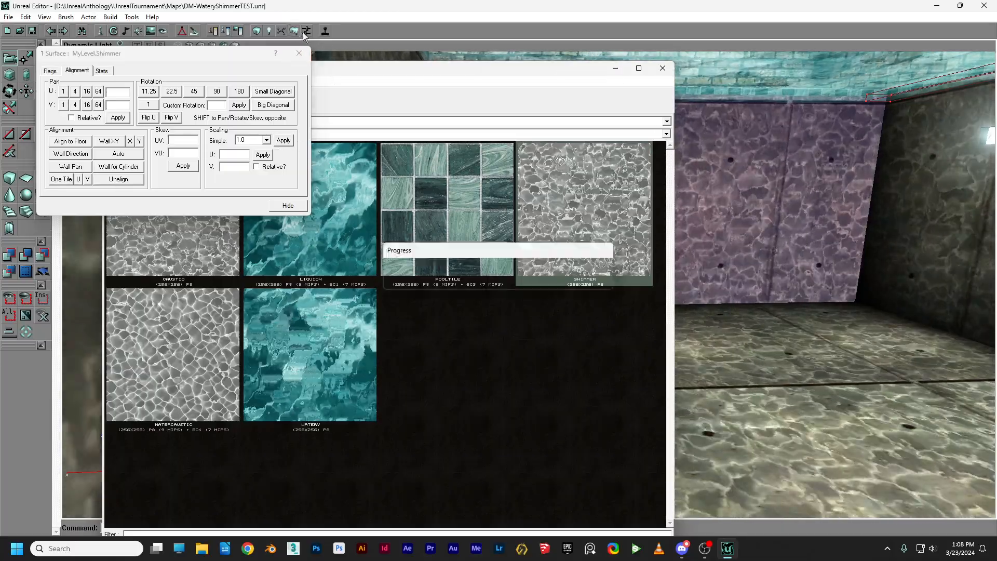
# Set the DrawScale of the Shimmer texture to 0.5 in its Texture properties
pyautogui.rightClick(584, 224)
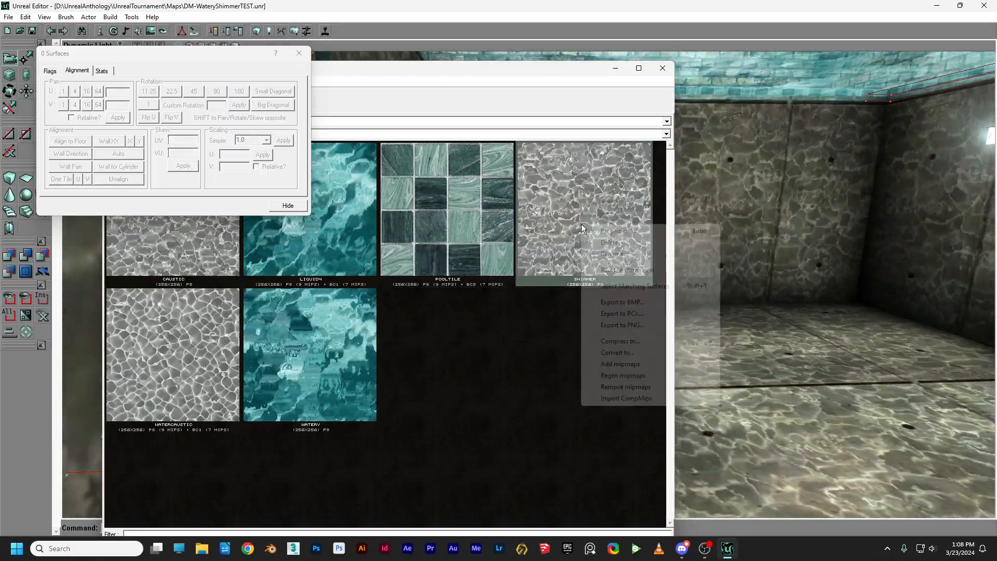
pyautogui.click(621, 230)
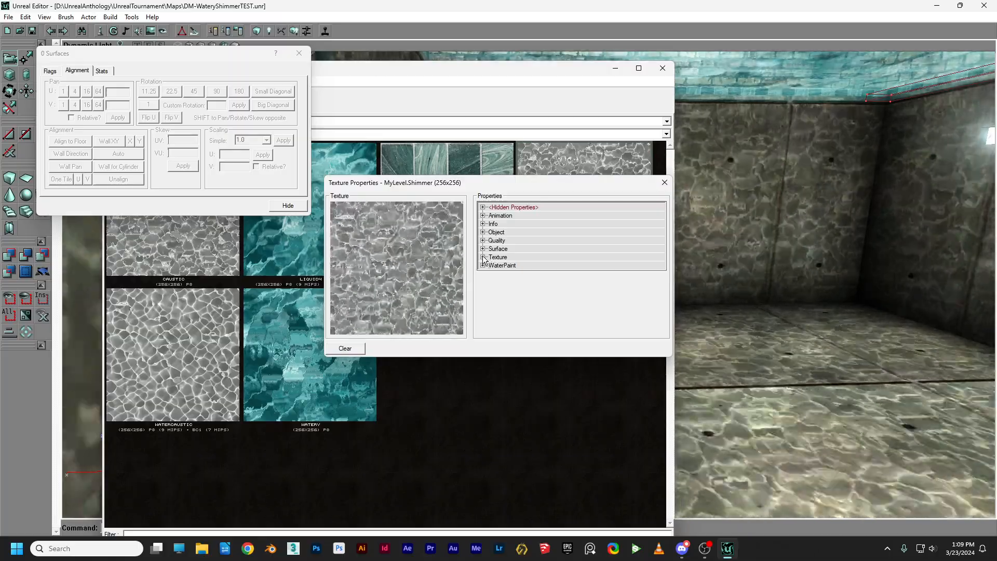
pyautogui.click(510, 258)
pyautogui.scroll(-1, 513, 260)
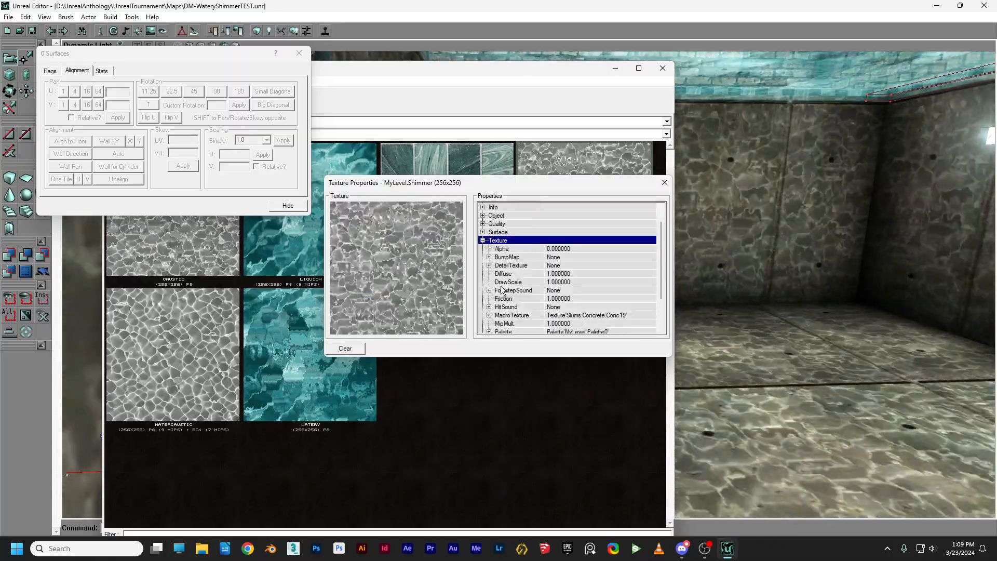
pyautogui.click(566, 283)
pyautogui.write('.5')
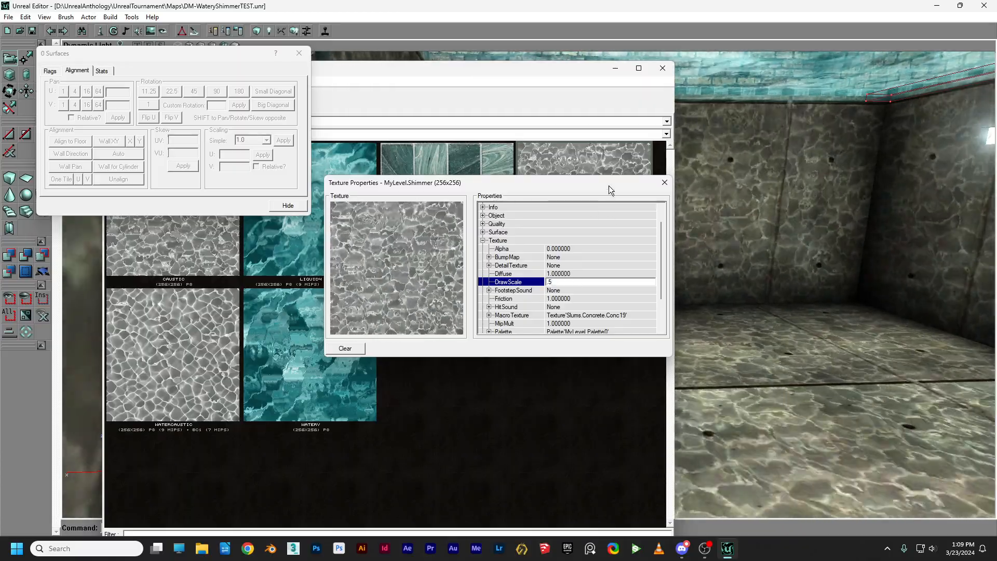
pyautogui.click(743, 202)
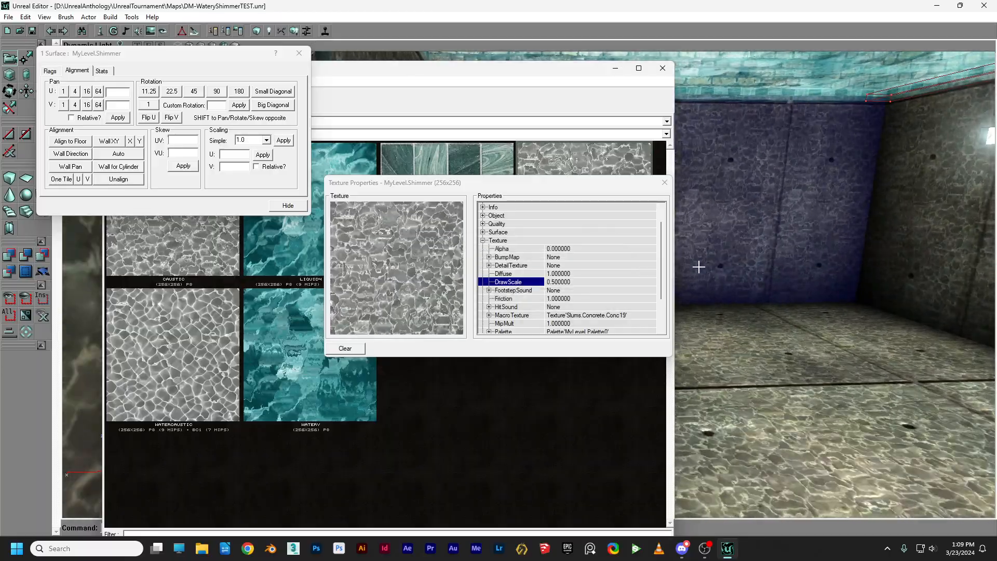
# Examine the rescaled shimmer and concrete pattern on the pool walls and floor, with all surfaces deselected
pyautogui.click(756, 260)
pyautogui.click(756, 260)
pyautogui.moveTo(755, 256)
pyautogui.mouseDown()
pyautogui.moveTo(836, 285)
pyautogui.moveTo(924, 286)
pyautogui.moveTo(945, 301)
pyautogui.moveTo(748, 252)
pyautogui.mouseUp()
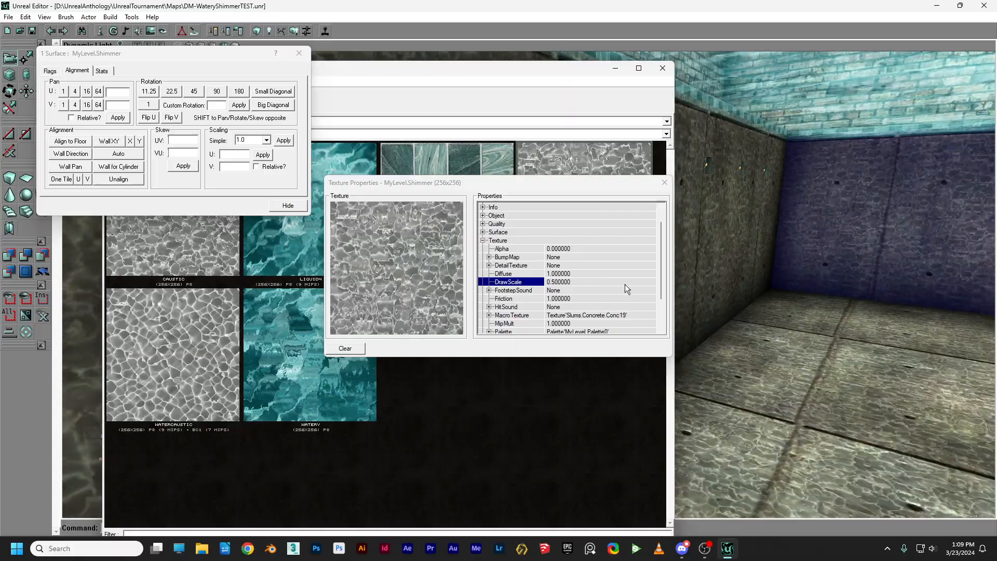
pyautogui.rightClick(885, 261)
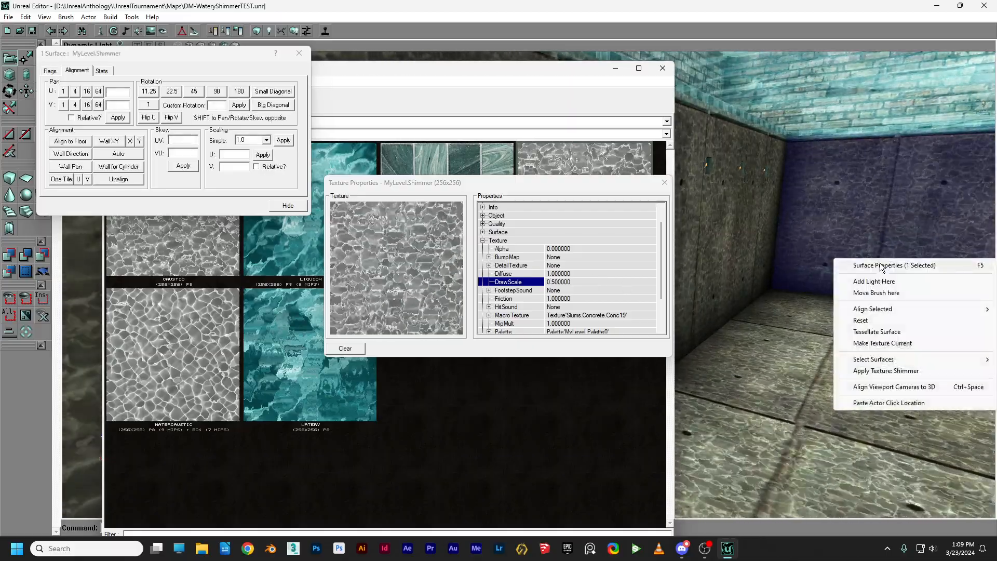
pyautogui.click(593, 185)
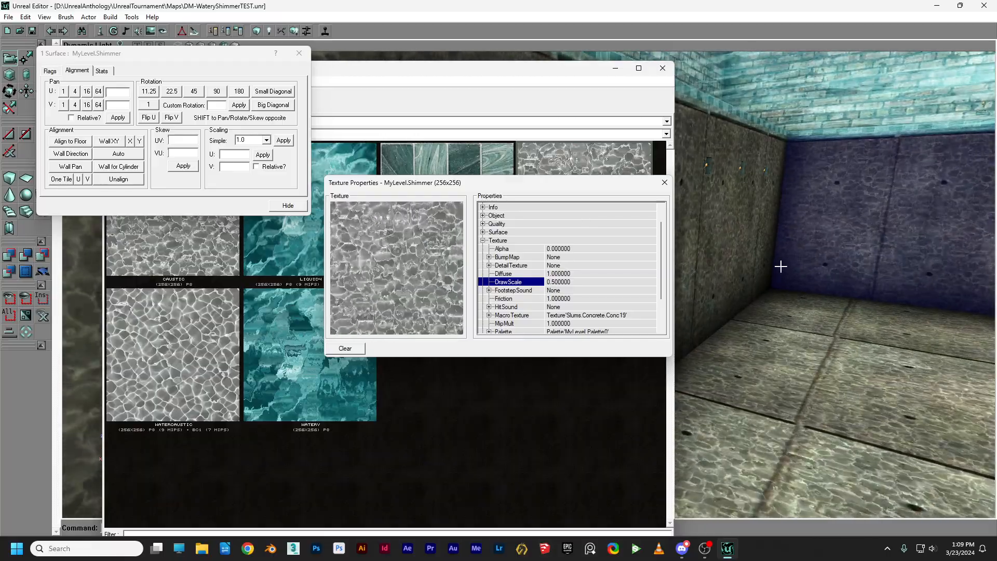
pyautogui.hotkey('shift', 'n')
pyautogui.moveTo(885, 261); pyautogui.dragTo(934, 275)
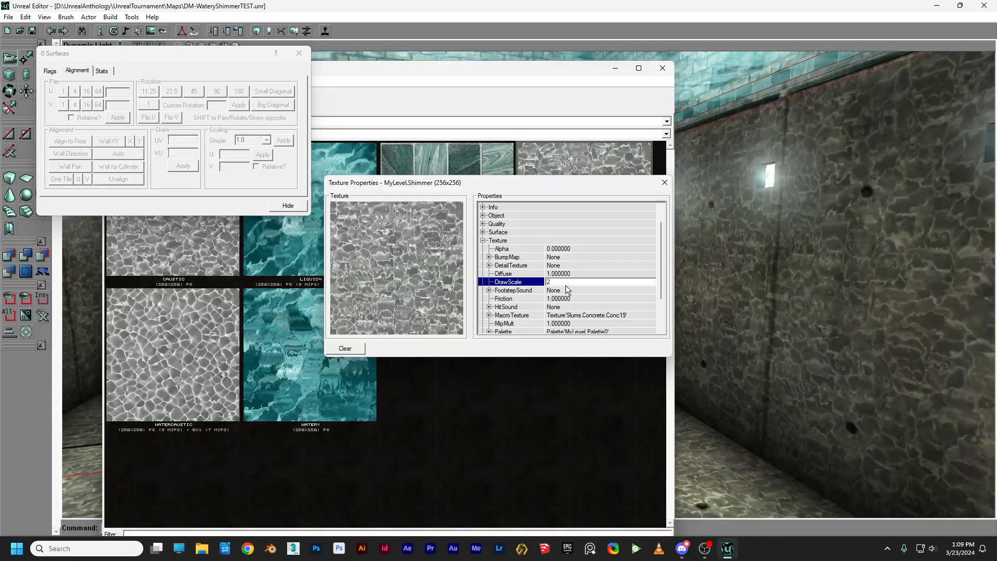
# Try a DrawScale of 2 on the Shimmer texture, set it to 3, and check the pattern on the pool walls
pyautogui.press('Return')
pyautogui.click(779, 294)
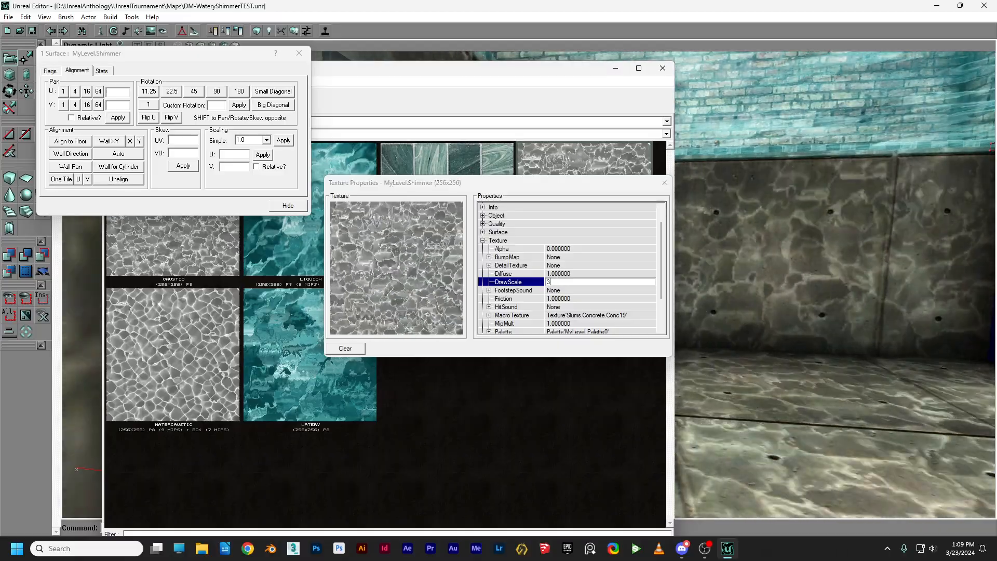
pyautogui.click(800, 270)
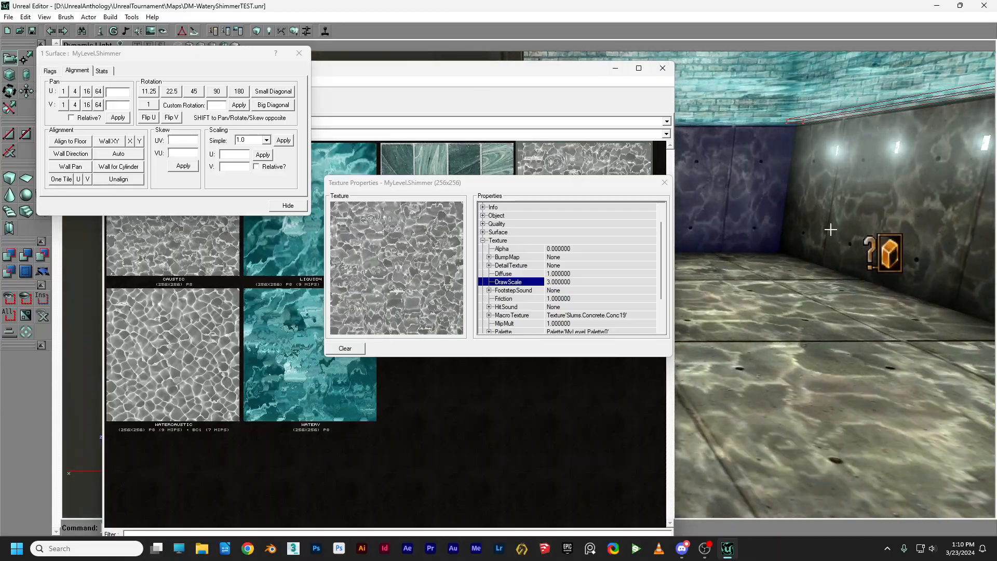
pyautogui.click(732, 224)
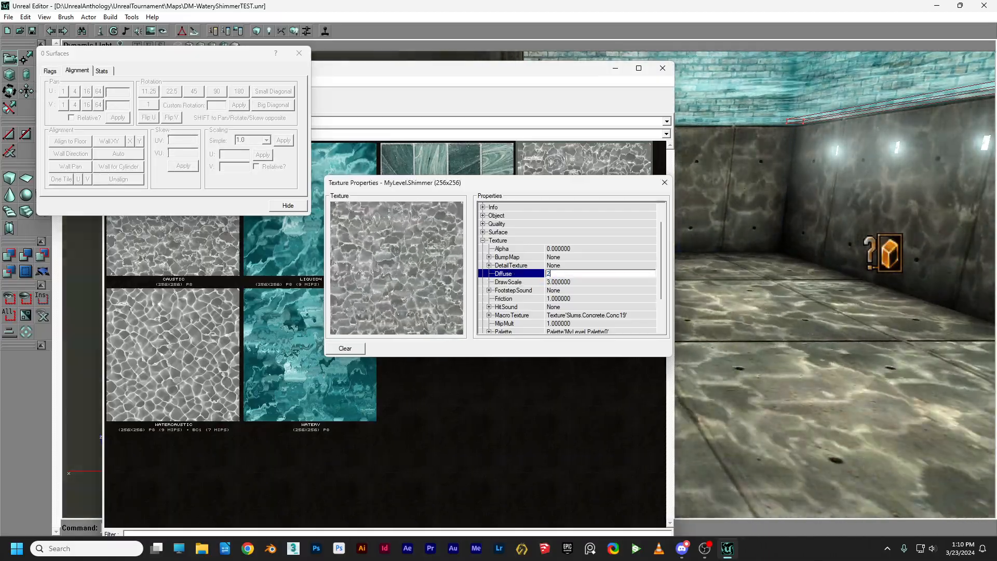
# Try Diffuse values of 2 and 0.5 on the Shimmer texture and compare the pool's brightness
pyautogui.click(726, 189)
pyautogui.moveTo(726, 189); pyautogui.dragTo(747, 192)
pyautogui.click(585, 274)
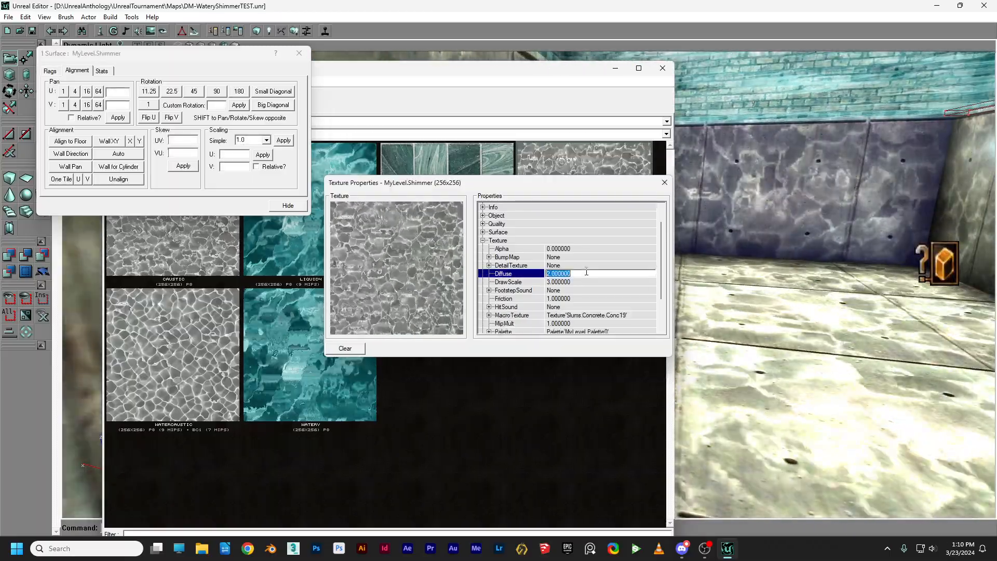
pyautogui.write('1.5')
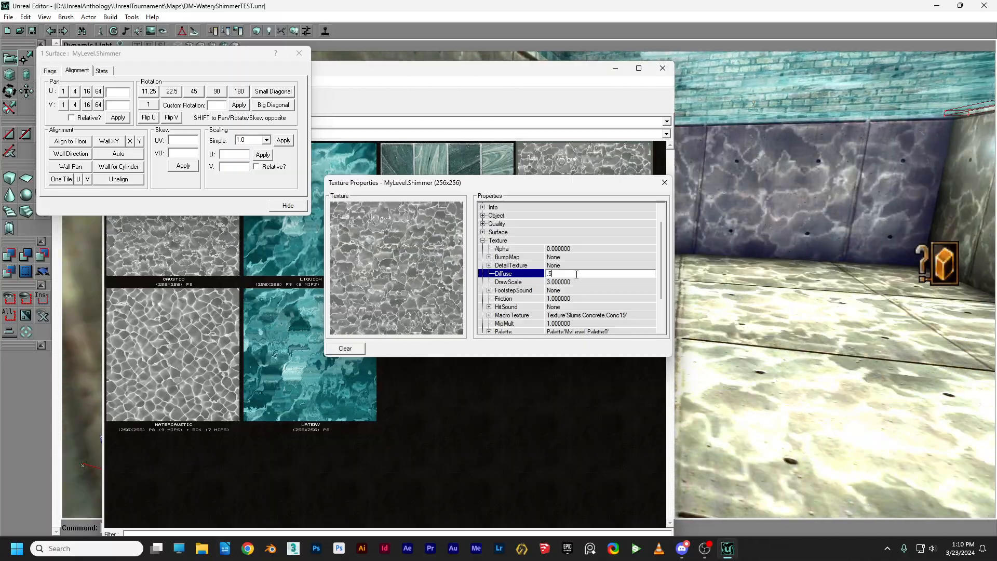
pyautogui.click(755, 299)
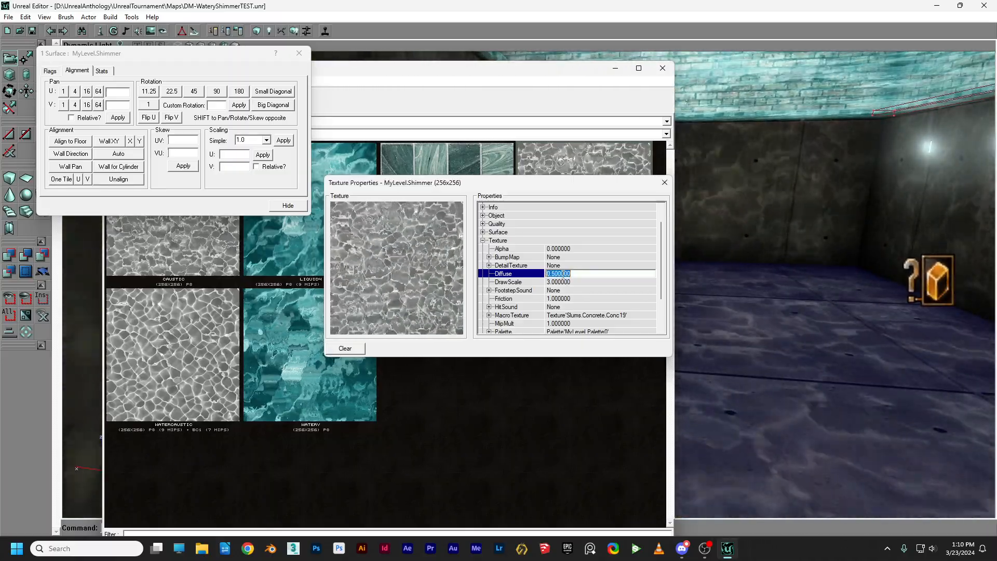
pyautogui.moveTo(727, 291); pyautogui.dragTo(702, 322)
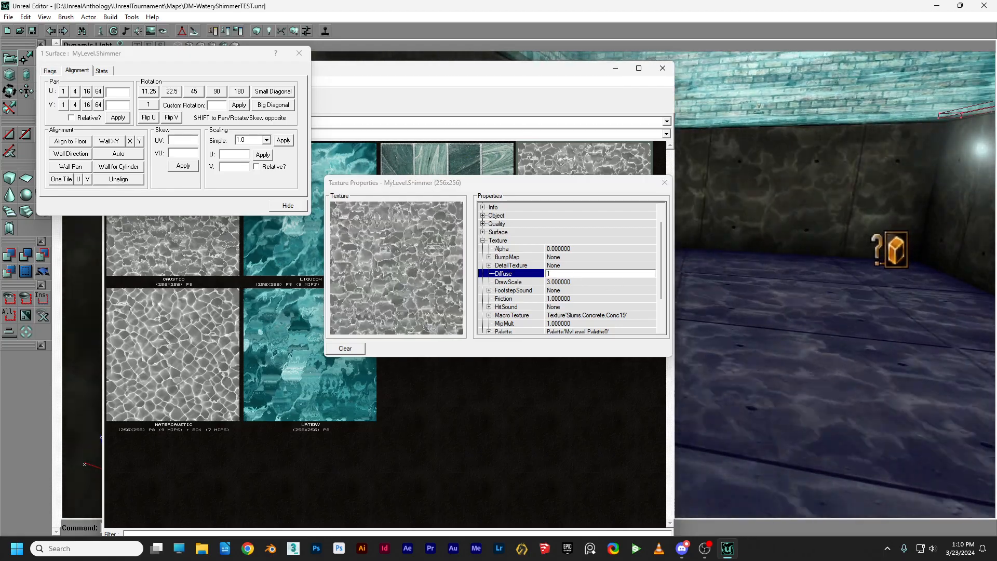
# Restore the Shimmer texture's Diffuse to 1 and look over the pool from above the water
pyautogui.click(894, 250)
pyautogui.moveTo(894, 249); pyautogui.dragTo(779, 254)
pyautogui.moveTo(768, 213); pyautogui.dragTo(745, 232)
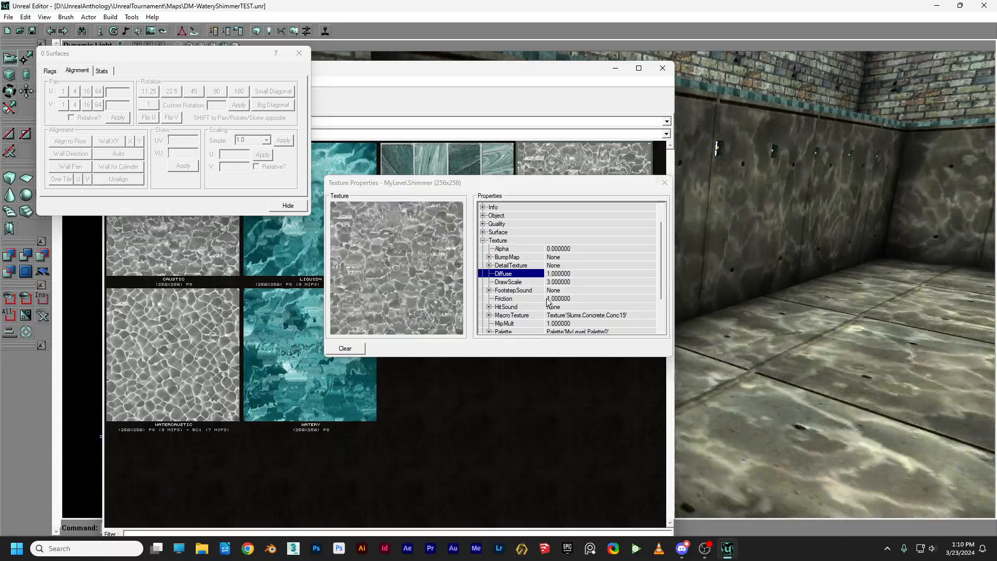
# Move the surface properties window aside and load the Slums.utx texture package into the texture browser
pyautogui.scroll(-2, 587, 302)
pyautogui.moveTo(204, 51); pyautogui.dragTo(159, 202)
pyautogui.click(133, 103)
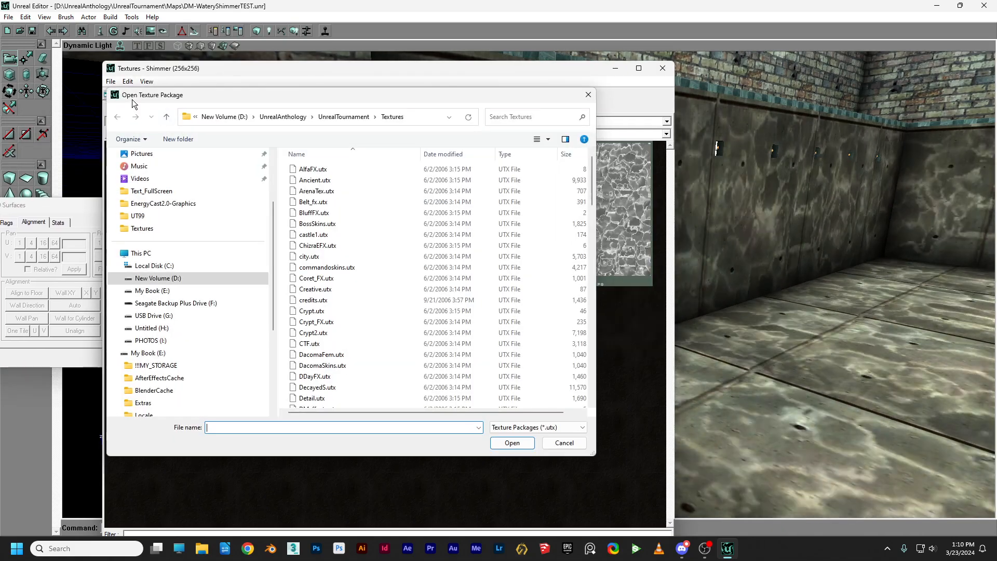
pyautogui.scroll(-9, 586, 257)
pyautogui.scroll(-12, 586, 257)
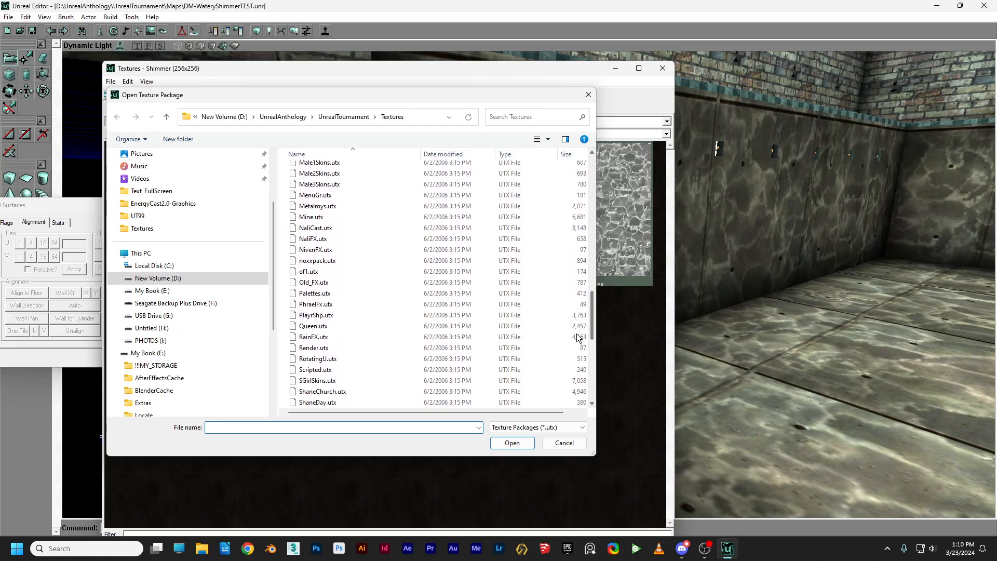
pyautogui.scroll(-4, 578, 338)
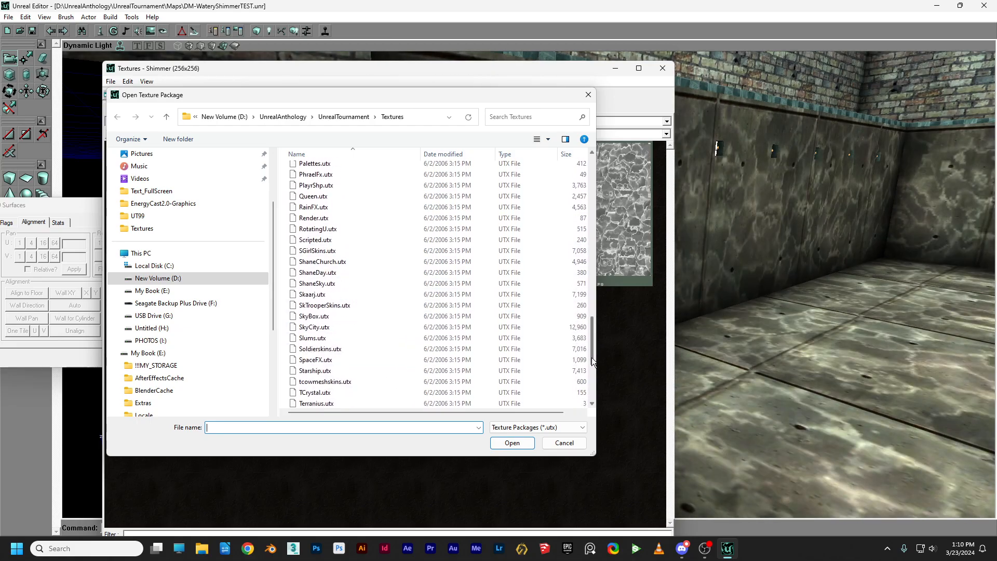
pyautogui.click(392, 331)
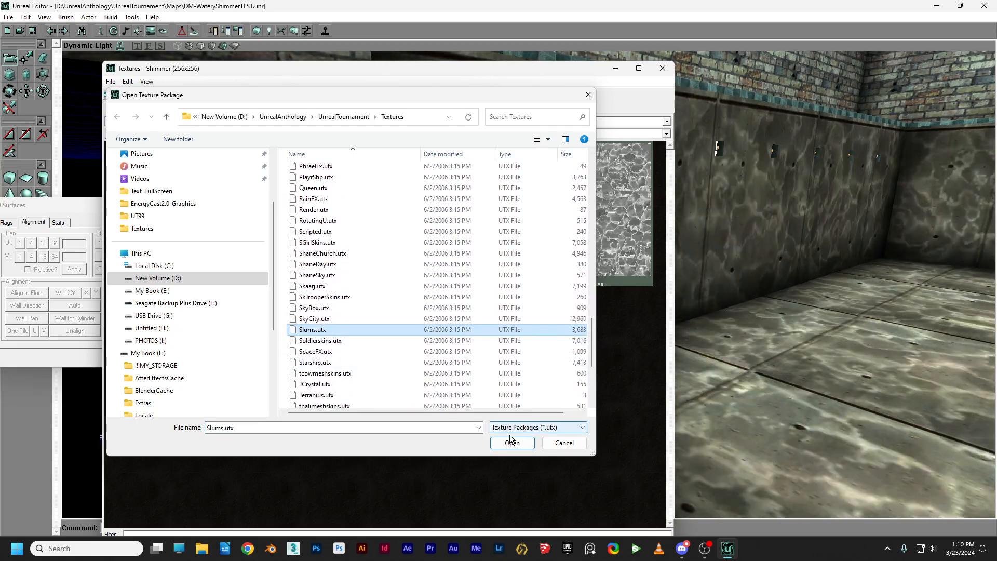
pyautogui.click(512, 438)
# Choose Conc39 from the Slums package's Concrete group and assign it as the Shimmer texture's MacroTexture
pyautogui.click(273, 134)
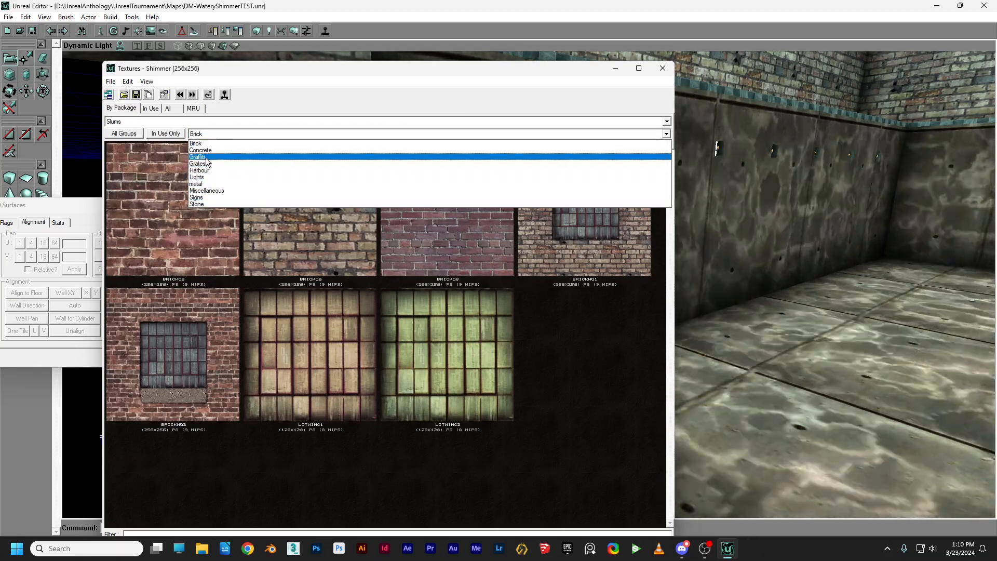
pyautogui.click(203, 150)
pyautogui.click(452, 412)
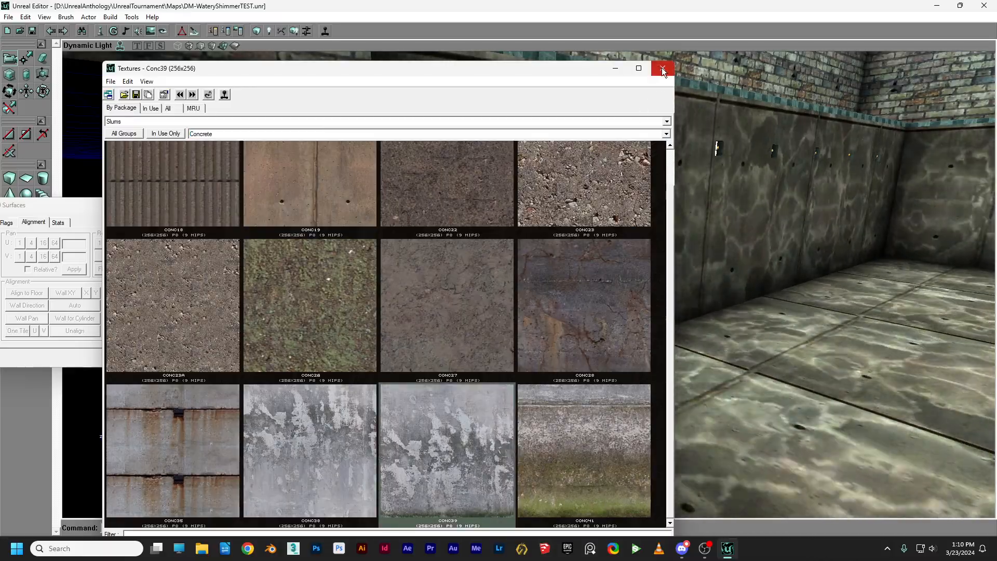
pyautogui.click(661, 70)
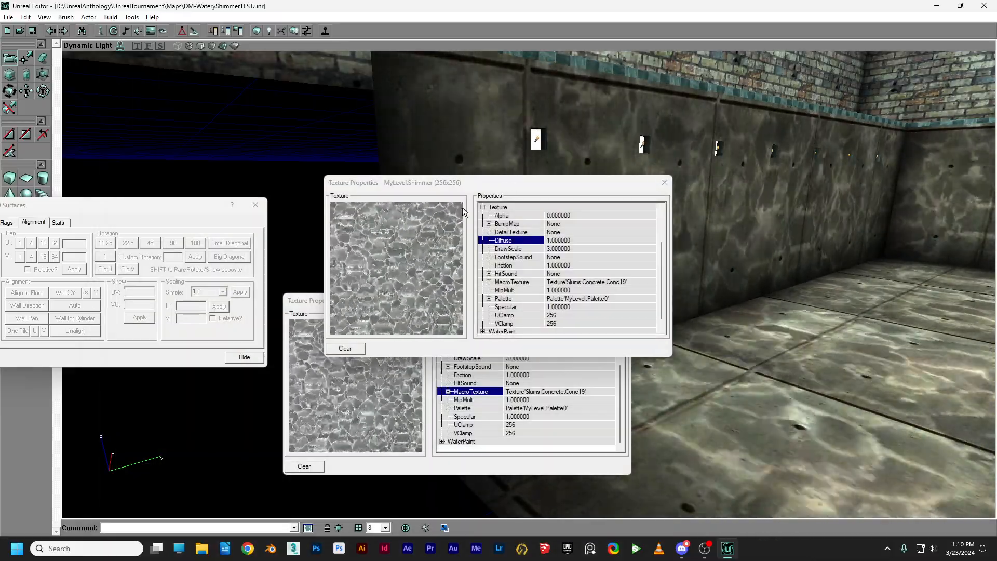
pyautogui.click(633, 282)
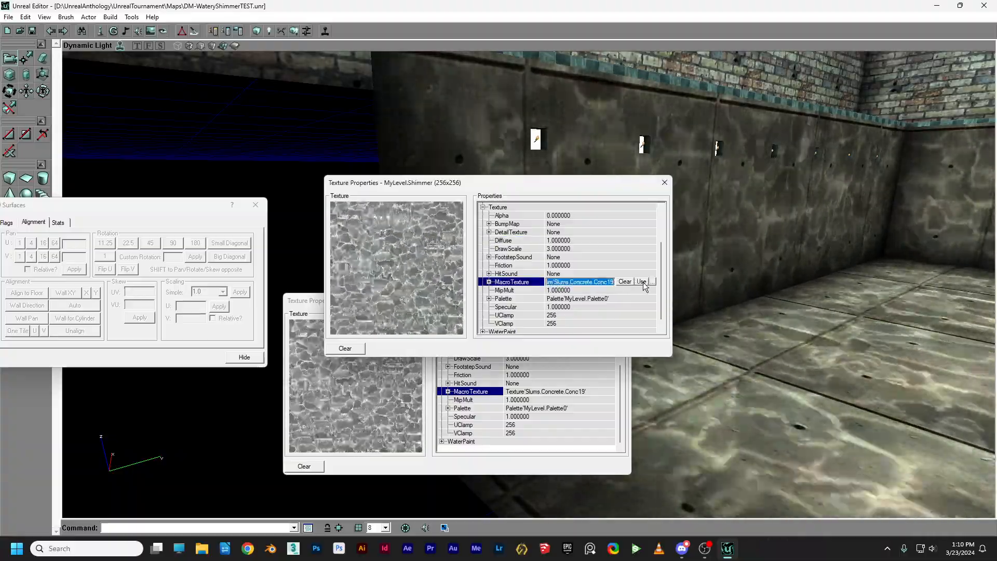
pyautogui.click(642, 281)
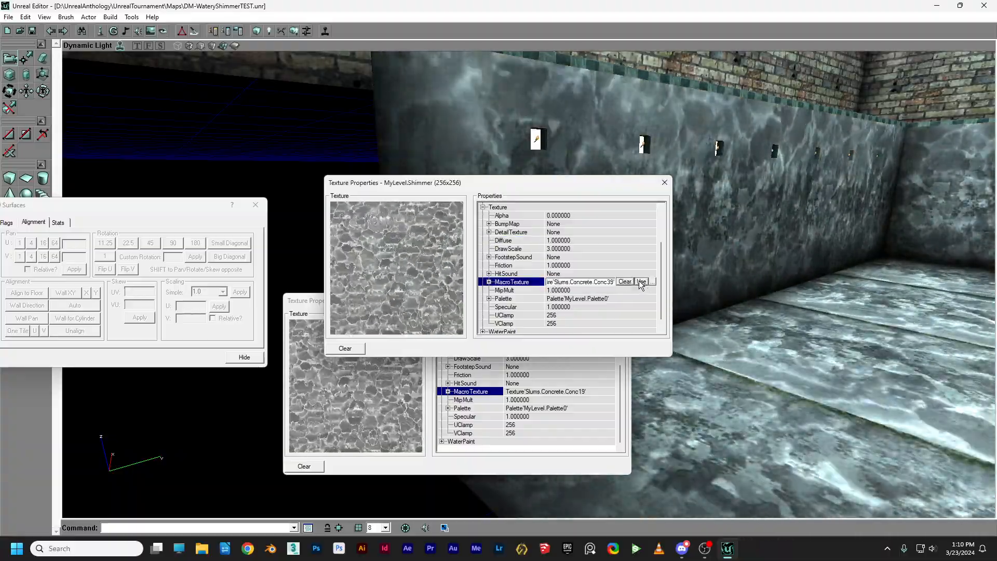
# View the pool from under water, then close the front Shimmer properties window and the surface properties window
pyautogui.moveTo(750, 270); pyautogui.dragTo(845, 117)
pyautogui.moveTo(613, 124); pyautogui.dragTo(636, 89)
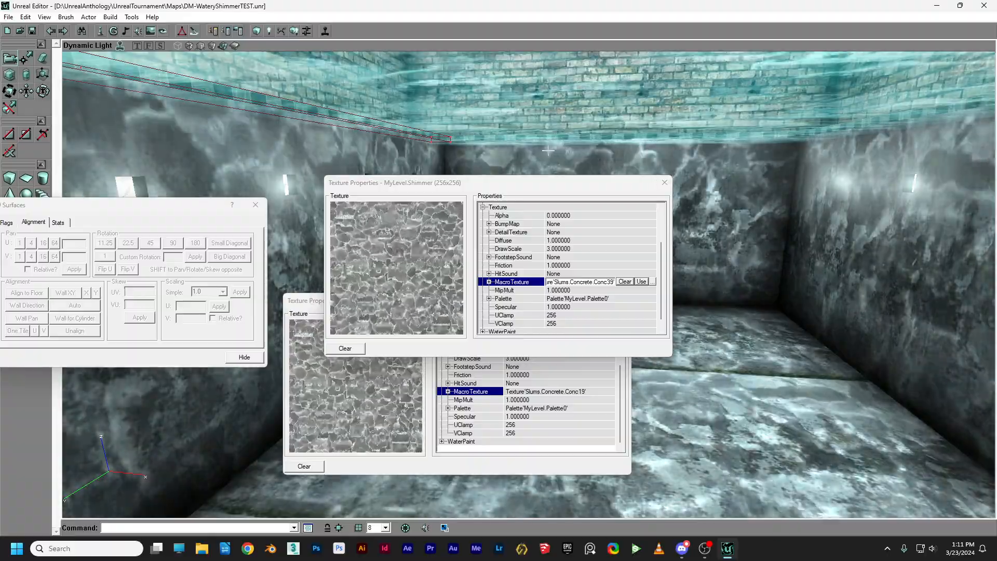
pyautogui.moveTo(623, 184); pyautogui.dragTo(603, 123)
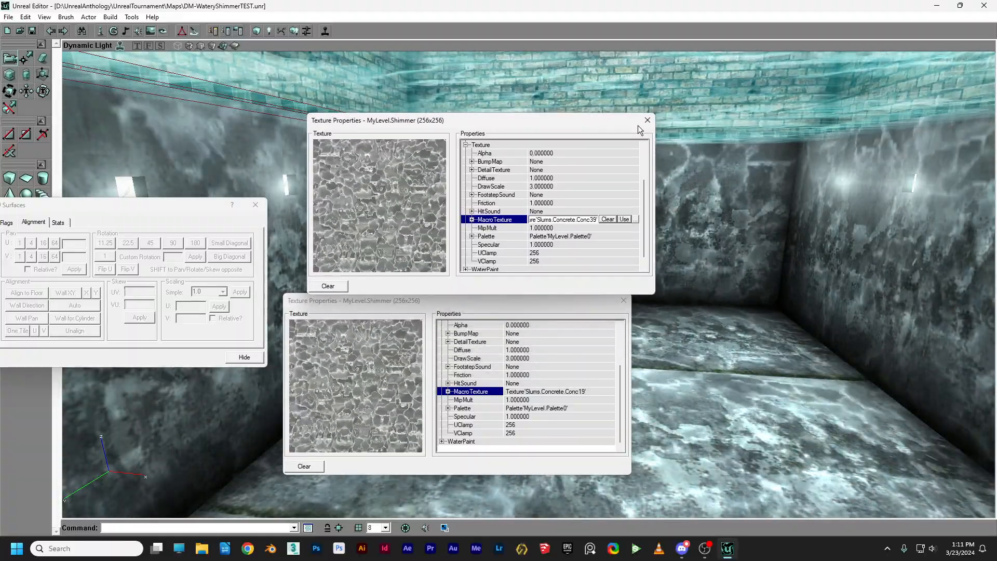
pyautogui.click(645, 122)
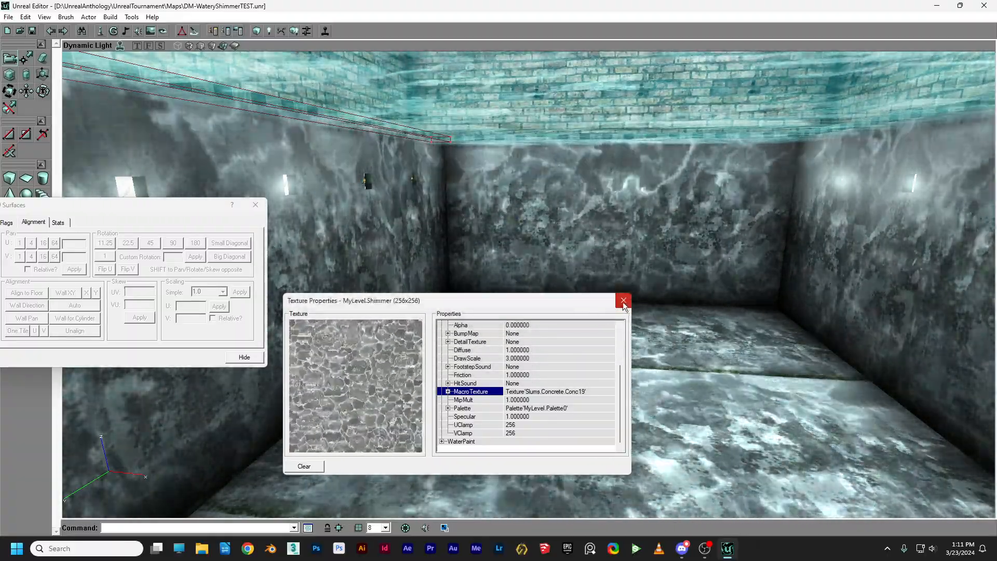
pyautogui.moveTo(552, 306); pyautogui.dragTo(572, 293)
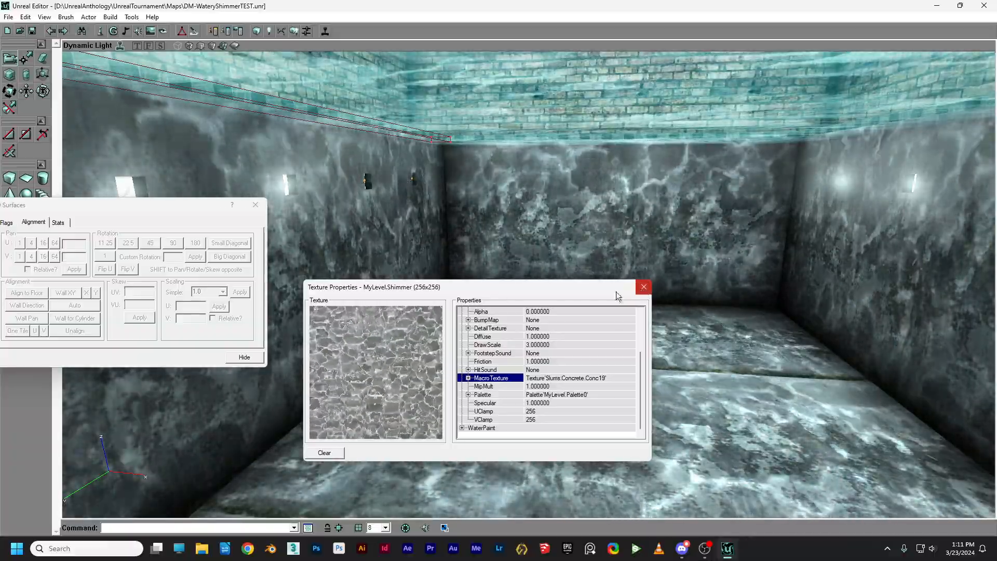
pyautogui.click(255, 205)
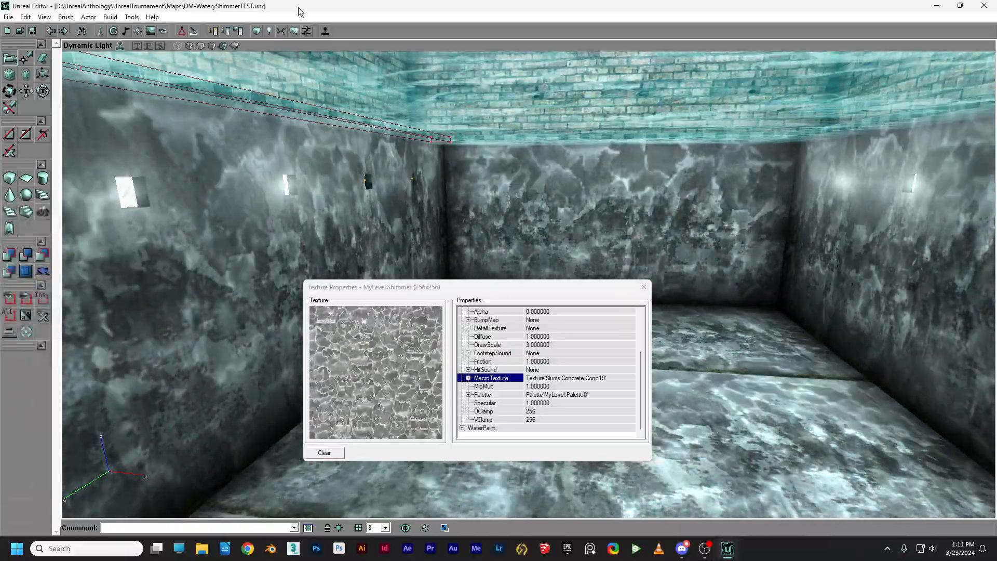
# Play-test the map and examine the shimmer under water and from the pool's edge
pyautogui.click(322, 31)
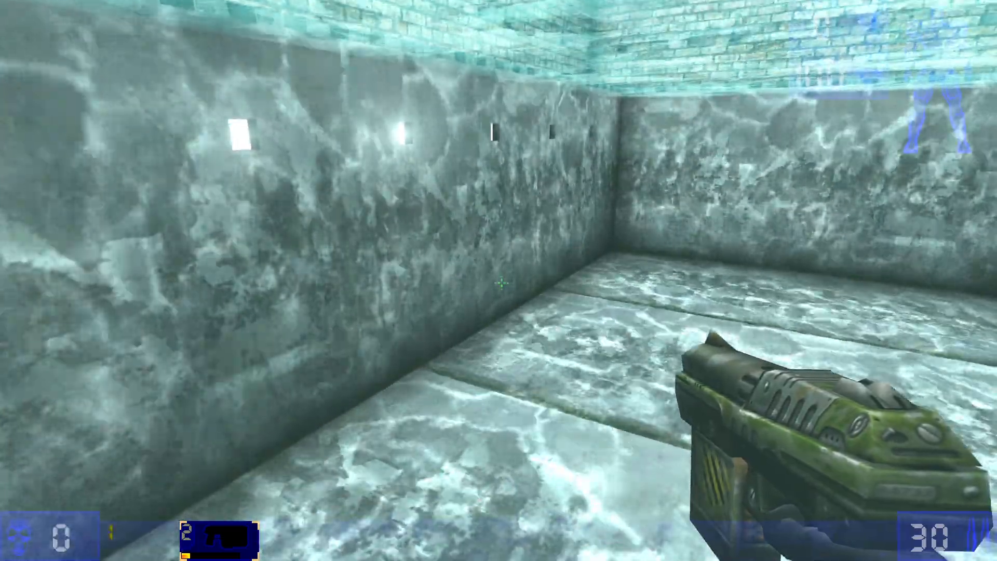
pyautogui.press('w')
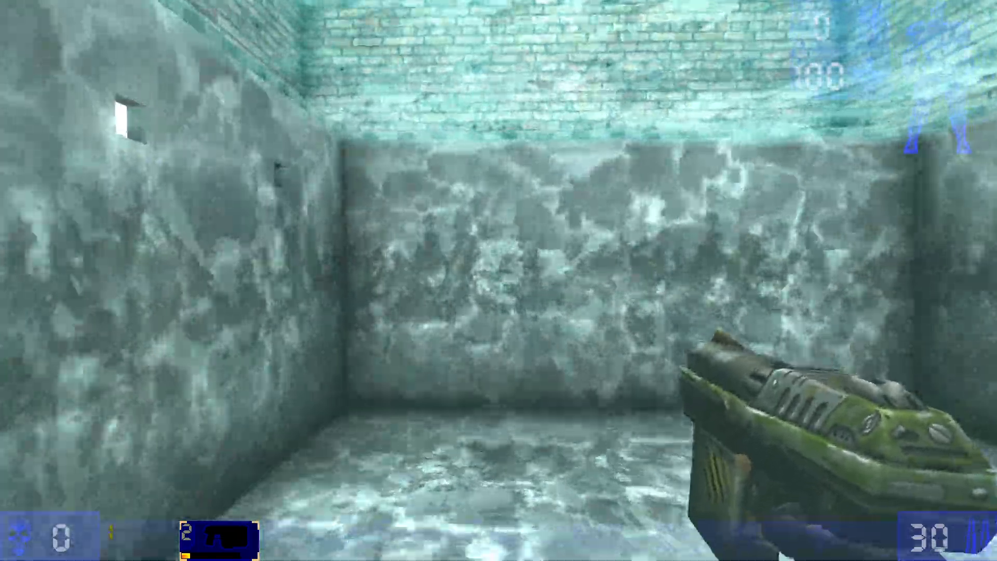
pyautogui.press('w')
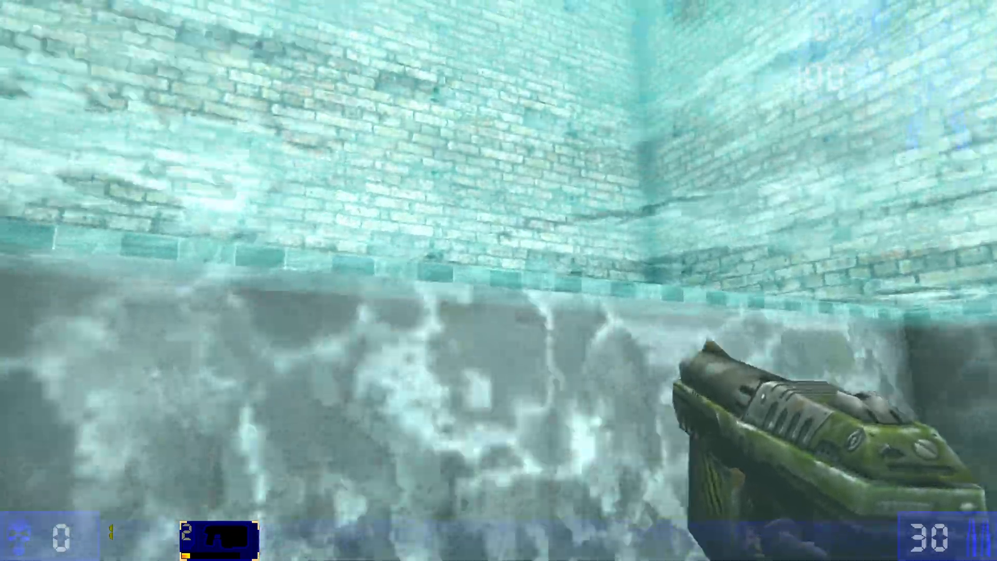
pyautogui.press('w')
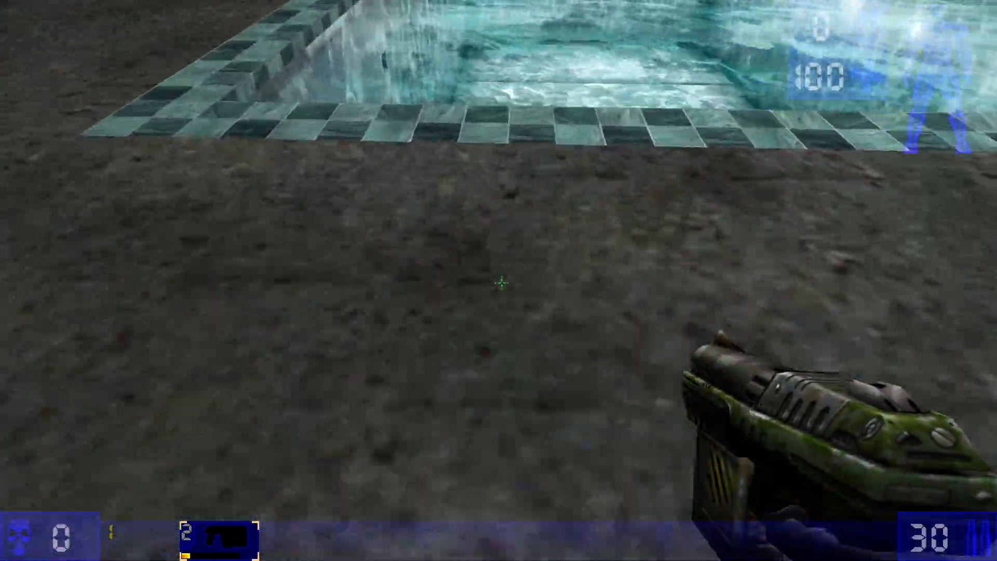
pyautogui.press('s')
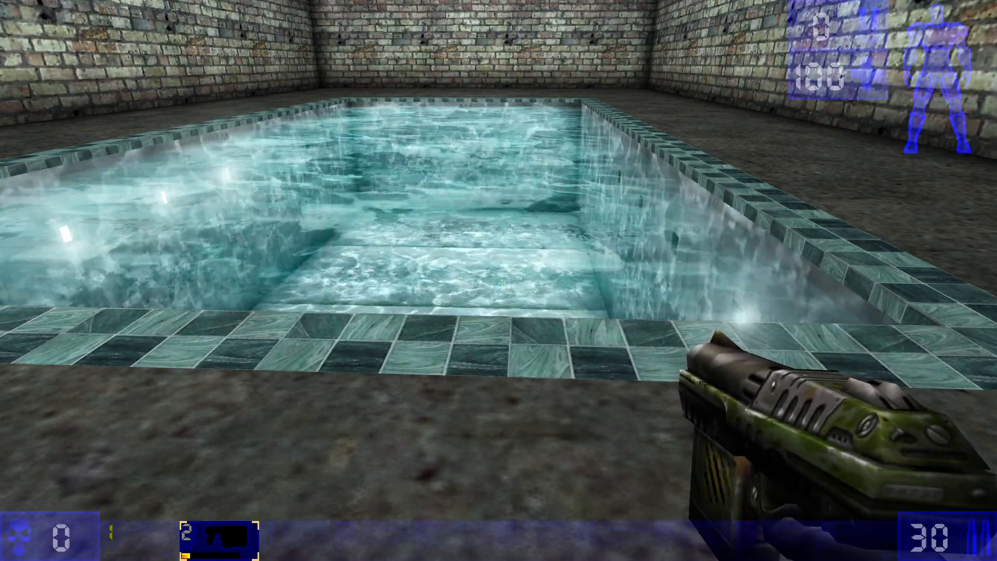
pyautogui.press('d')
pyautogui.press('w')
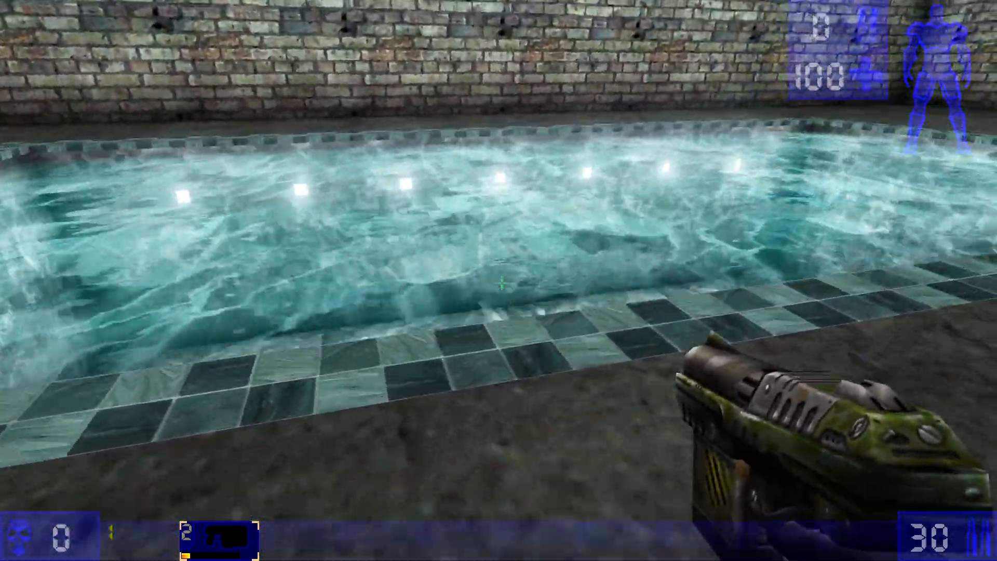